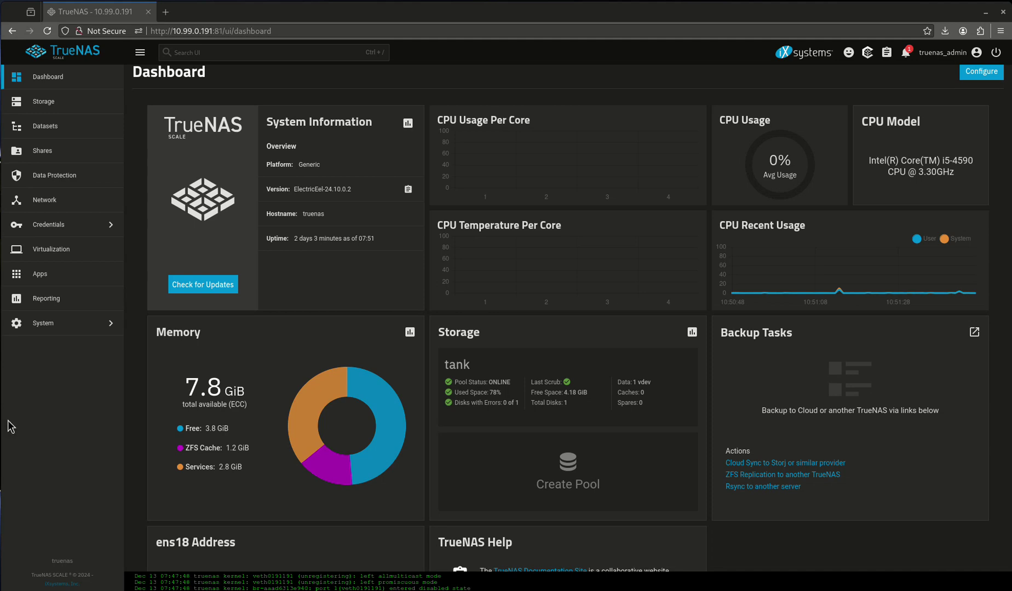
- Create a dataset named gitea under tank/configs and skip the ACL prompt to return to the pool list
{"action": "left_click", "coordinate": [72, 136]}
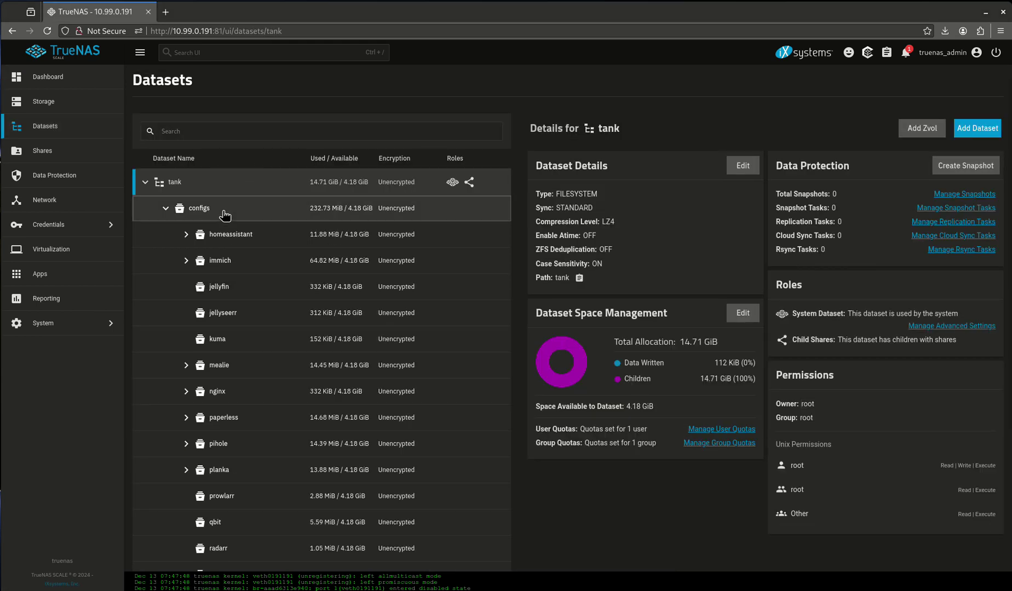
{"action": "left_click", "coordinate": [225, 211]}
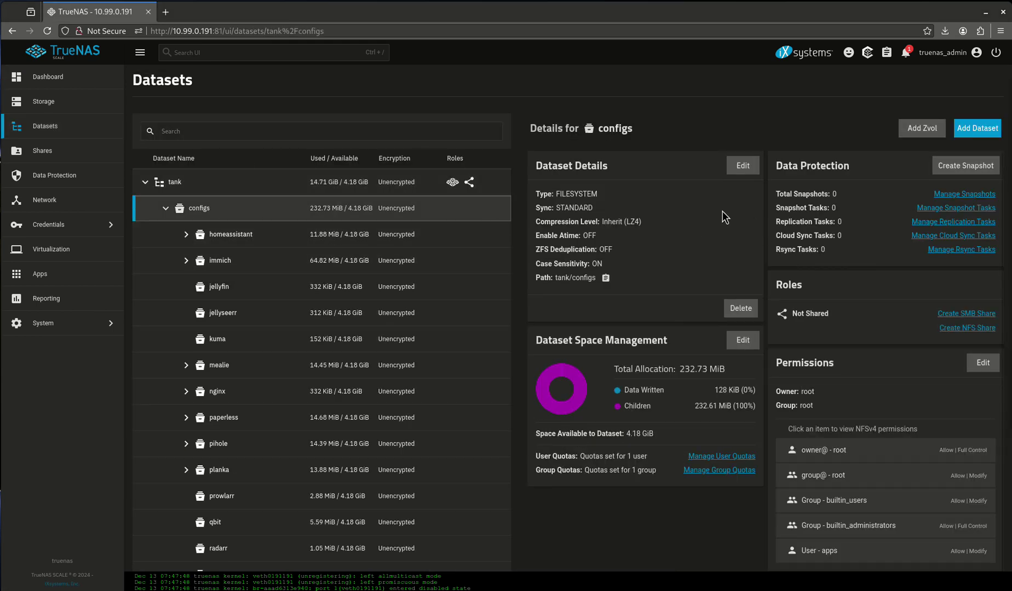
{"action": "left_click", "coordinate": [973, 137]}
{"action": "left_click", "coordinate": [674, 224]}
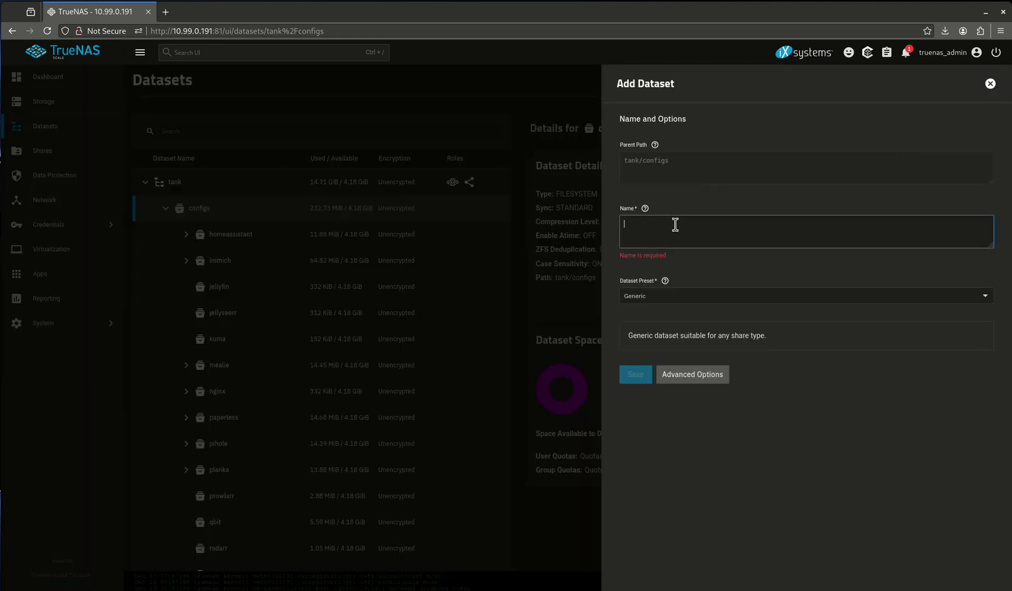
{"action": "type", "text": "gitea"}
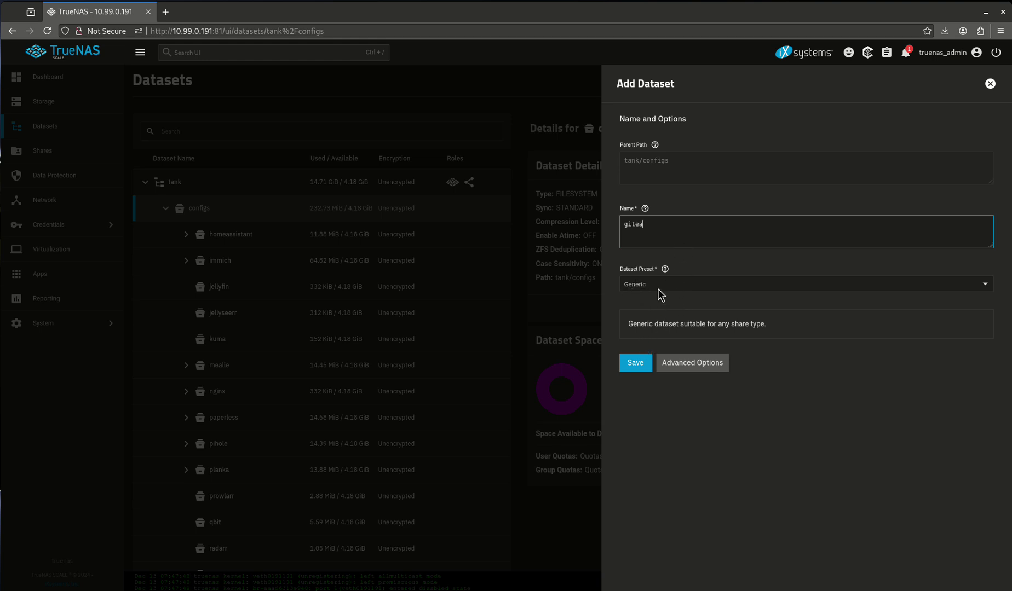
{"action": "left_click", "coordinate": [641, 359]}
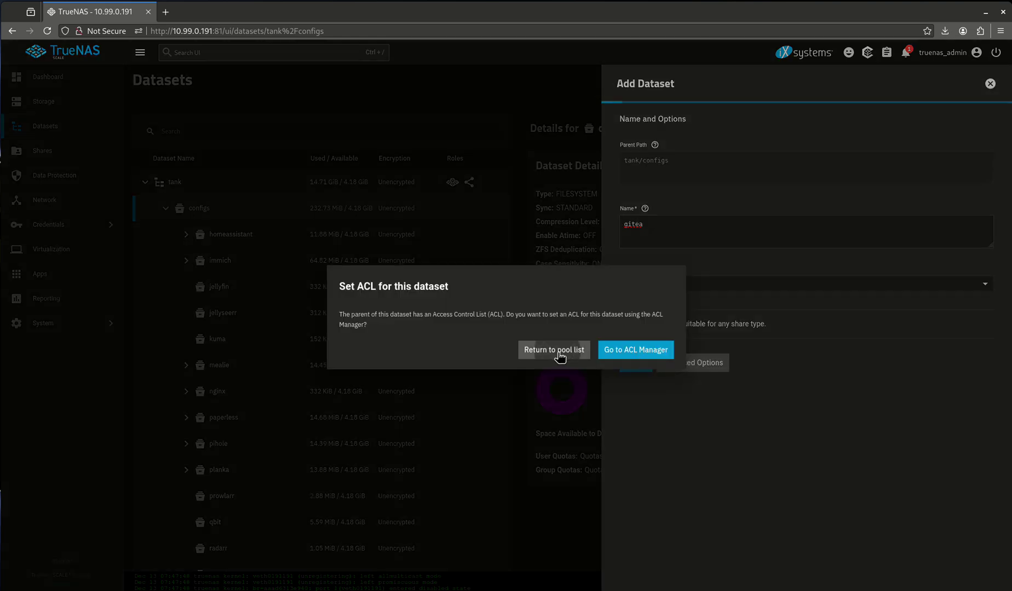
{"action": "left_click", "coordinate": [556, 351]}
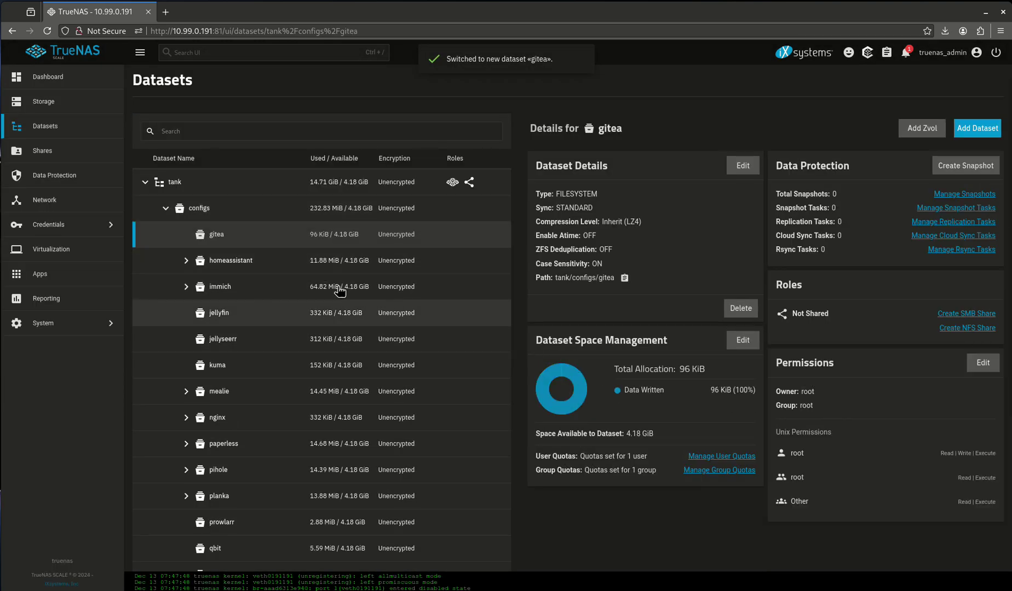
- Add group and other write permission to gitea, apply it recursively, and save
{"action": "left_click", "coordinate": [248, 237]}
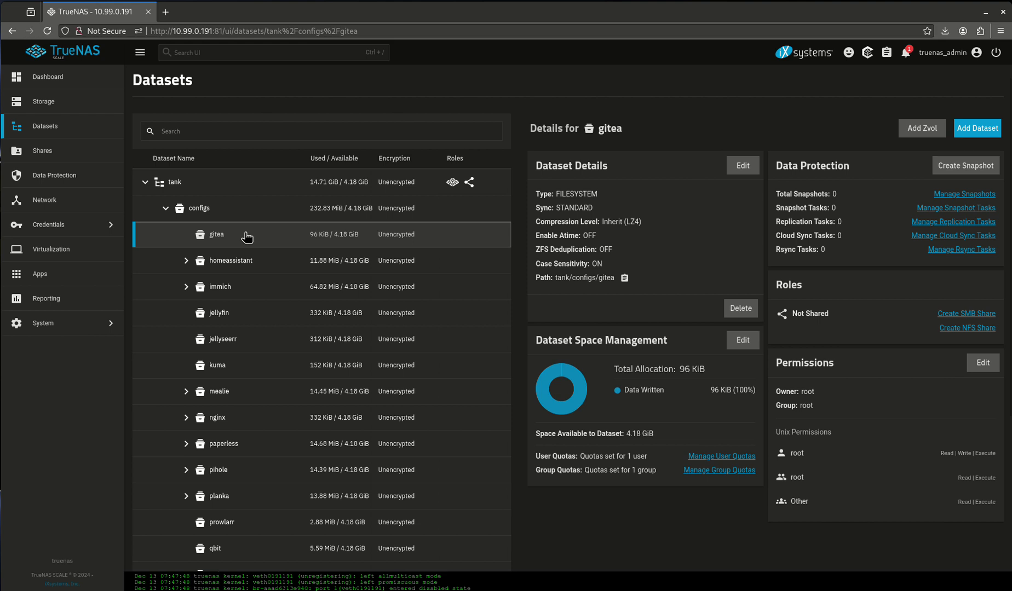
{"action": "left_click", "coordinate": [983, 365]}
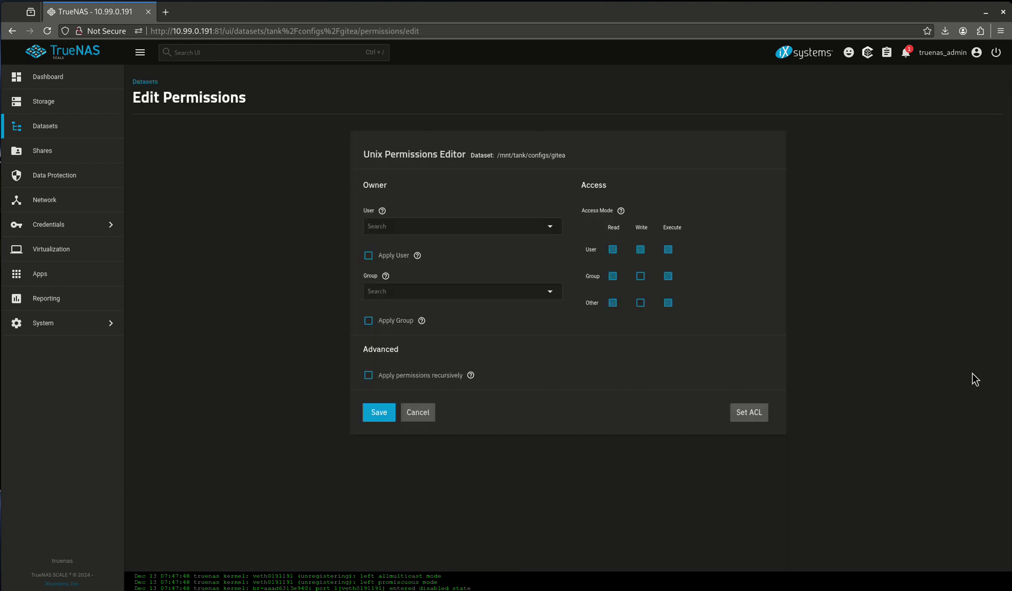
{"action": "left_click", "coordinate": [640, 277]}
{"action": "left_click", "coordinate": [640, 304]}
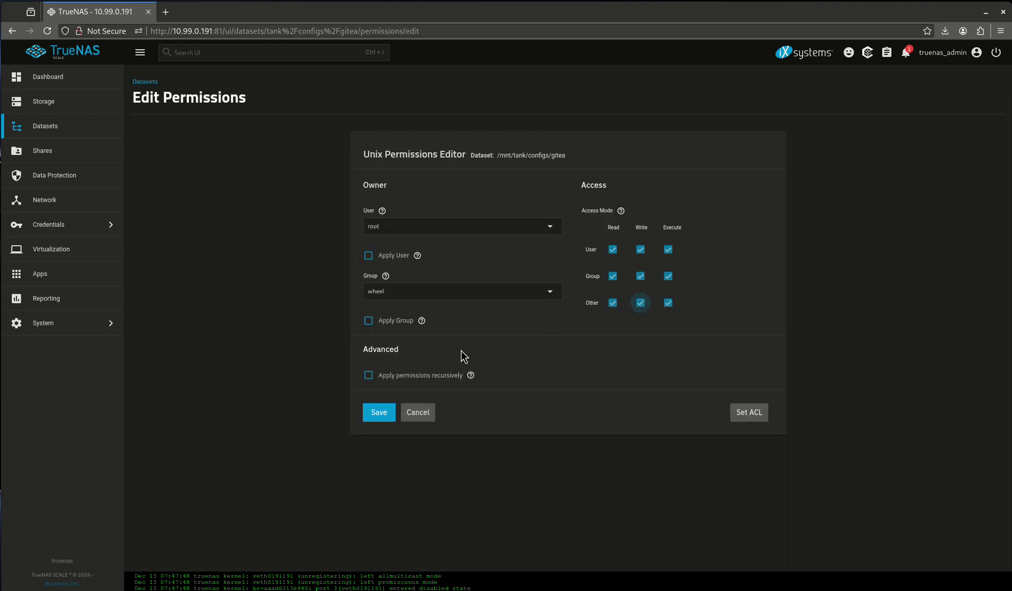
{"action": "left_click", "coordinate": [400, 376]}
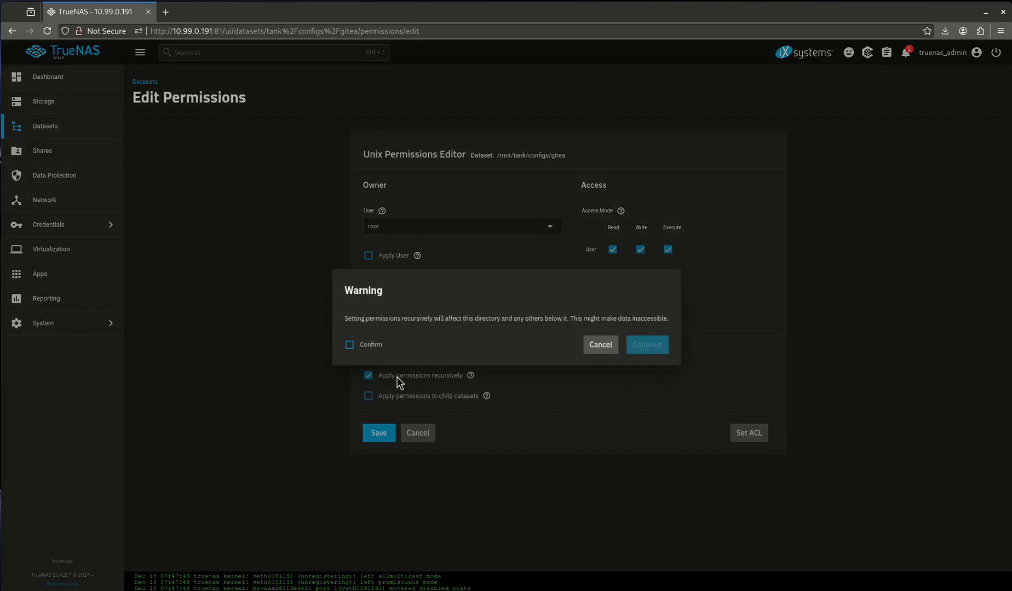
{"action": "left_click", "coordinate": [373, 345]}
{"action": "left_click", "coordinate": [651, 346]}
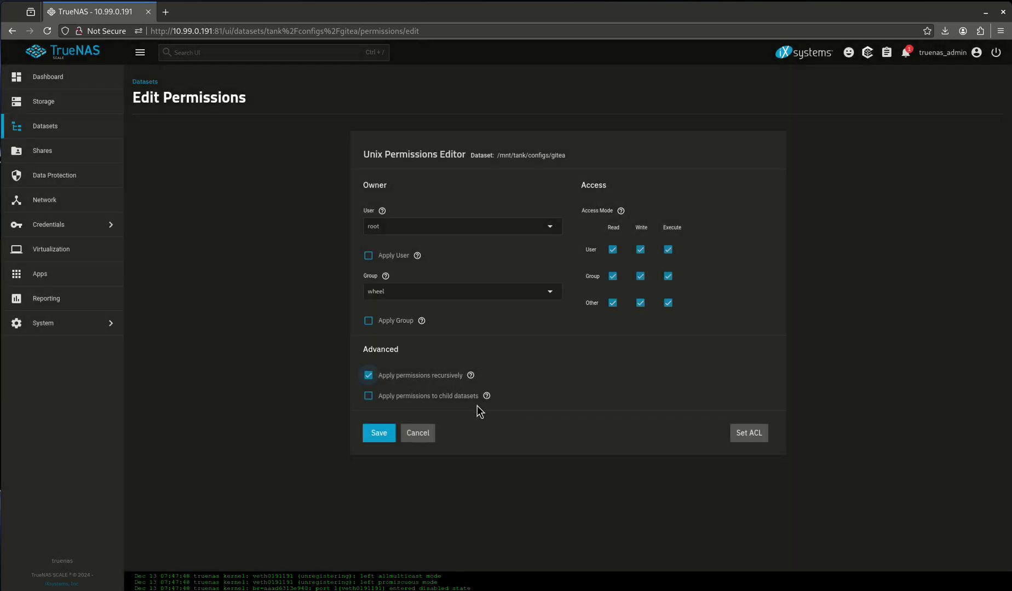
{"action": "left_click", "coordinate": [369, 436]}
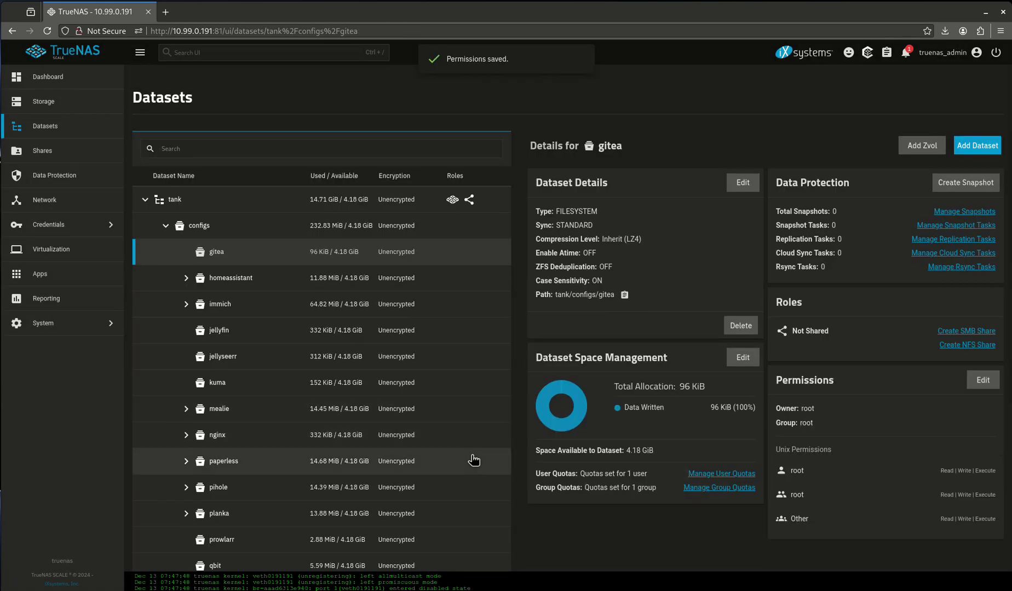
- Create the config and data child datasets under gitea
{"action": "left_click", "coordinate": [974, 153]}
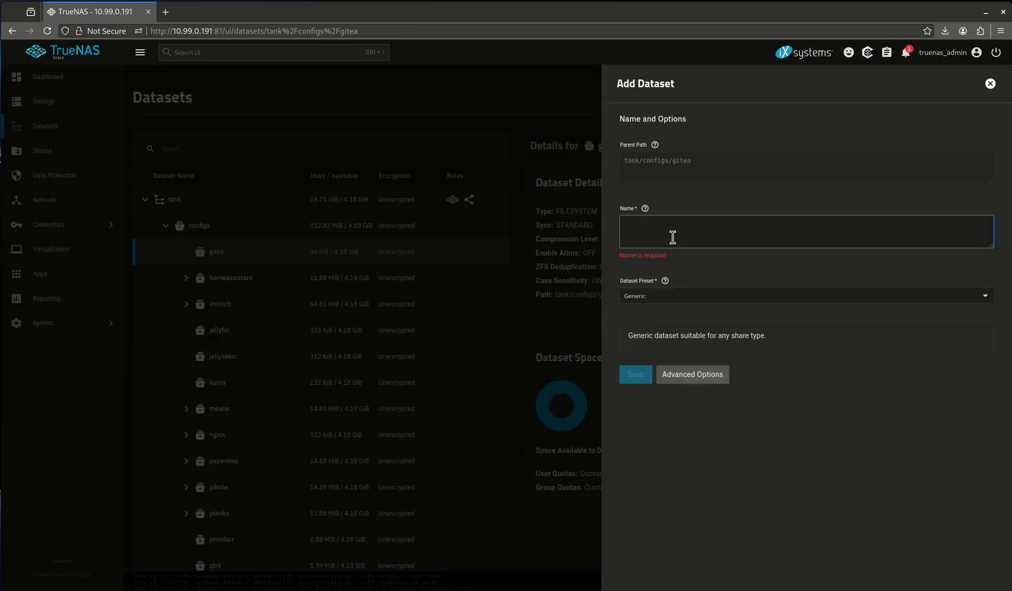
{"action": "type", "text": "config"}
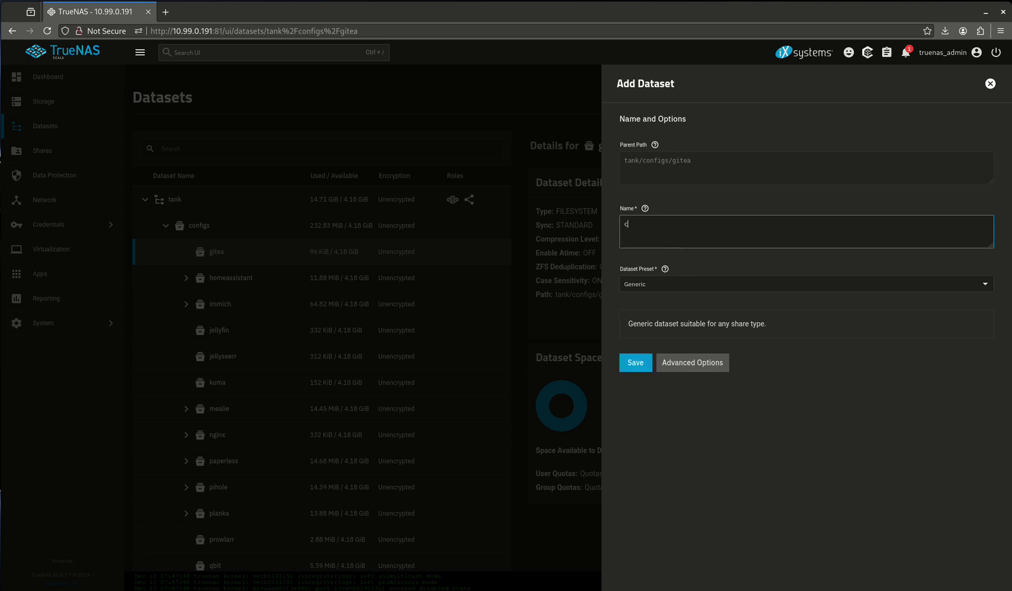
{"action": "left_click", "coordinate": [650, 366]}
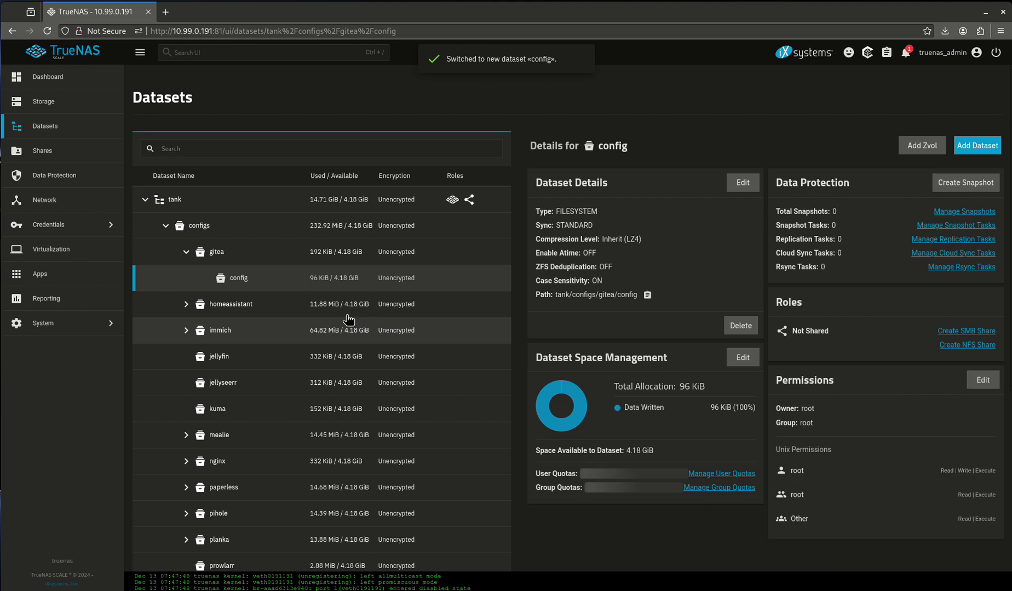
{"action": "left_click", "coordinate": [241, 256]}
{"action": "left_click", "coordinate": [977, 146]}
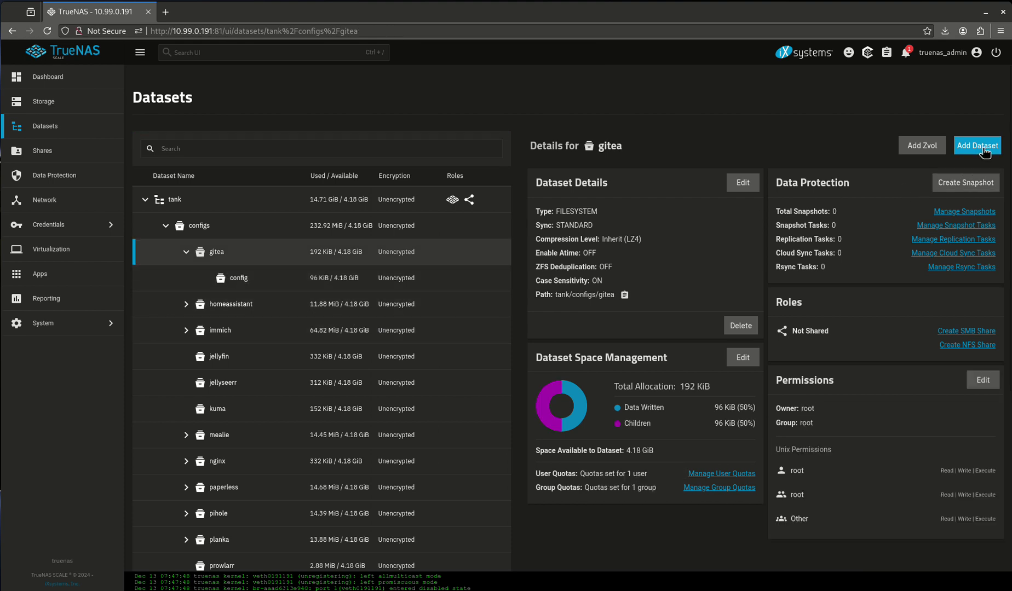
{"action": "left_click", "coordinate": [808, 231]}
{"action": "type", "text": "data"}
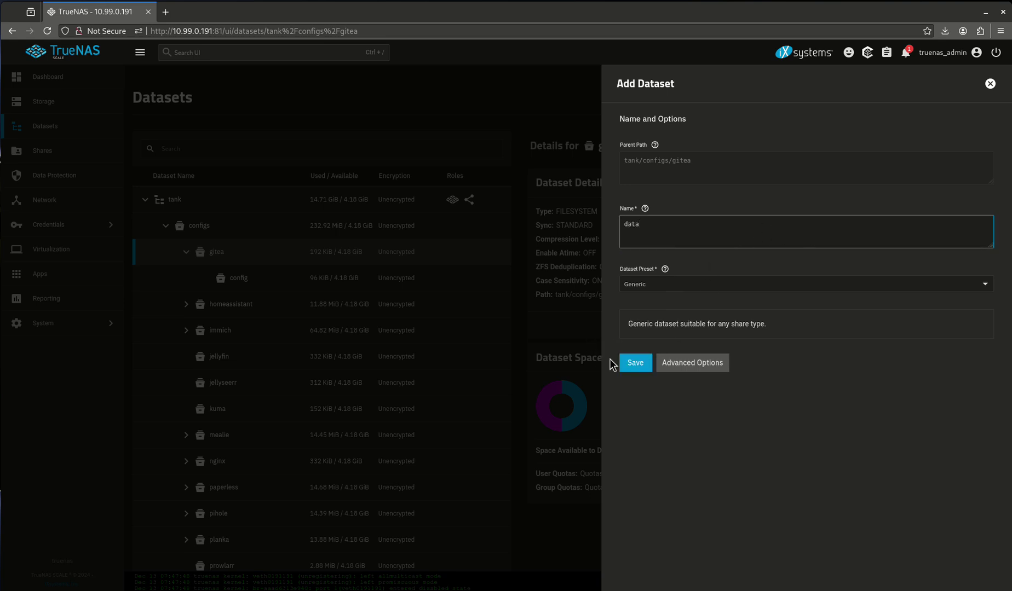
{"action": "left_click", "coordinate": [635, 363]}
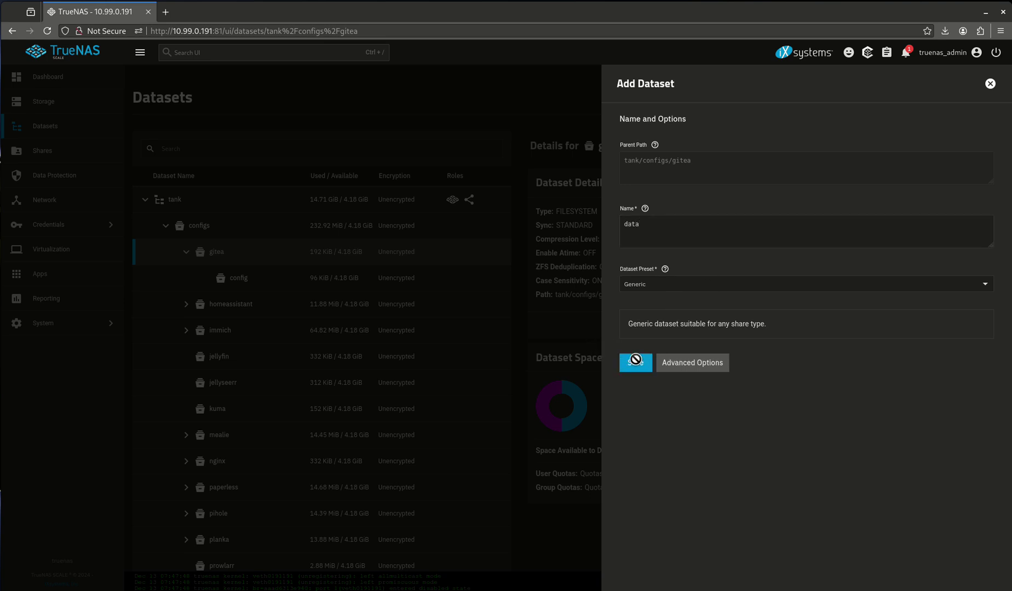
- Create the db child dataset under gitea
{"action": "left_click", "coordinate": [394, 266]}
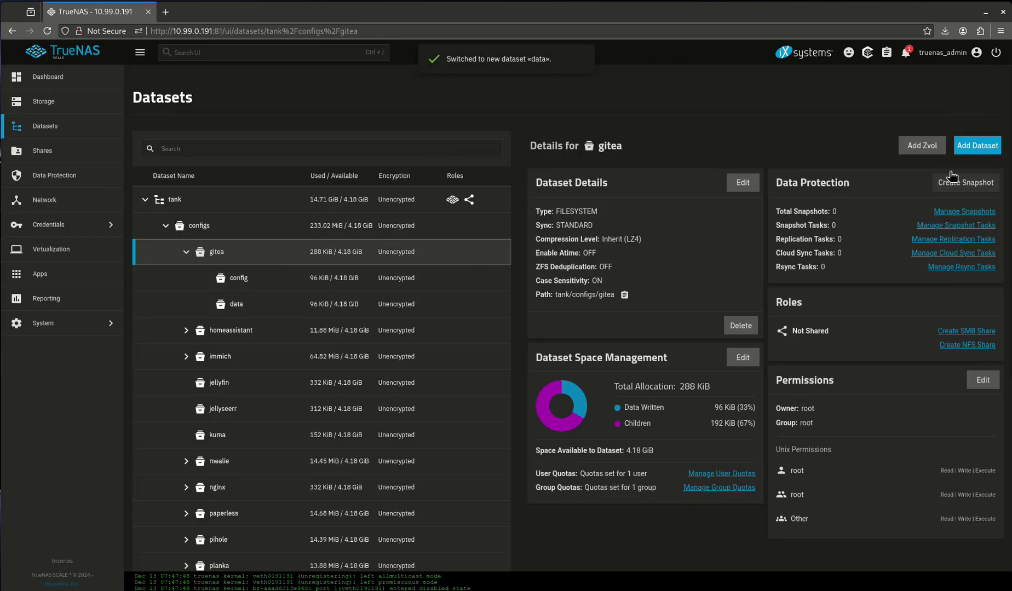
{"action": "left_click", "coordinate": [977, 145]}
{"action": "left_click", "coordinate": [794, 223]}
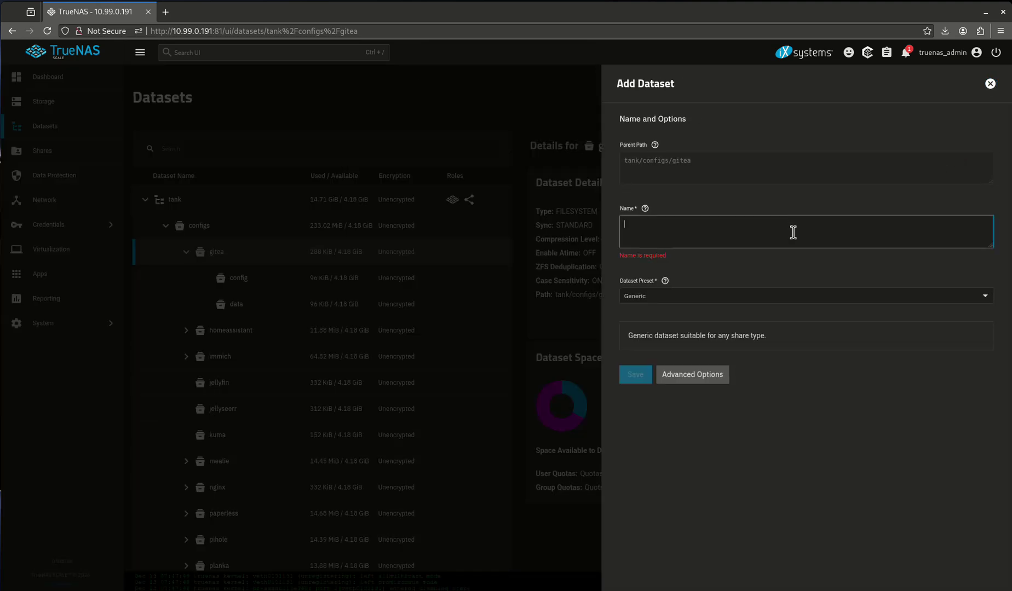
{"action": "type", "text": "db"}
{"action": "left_click", "coordinate": [638, 368]}
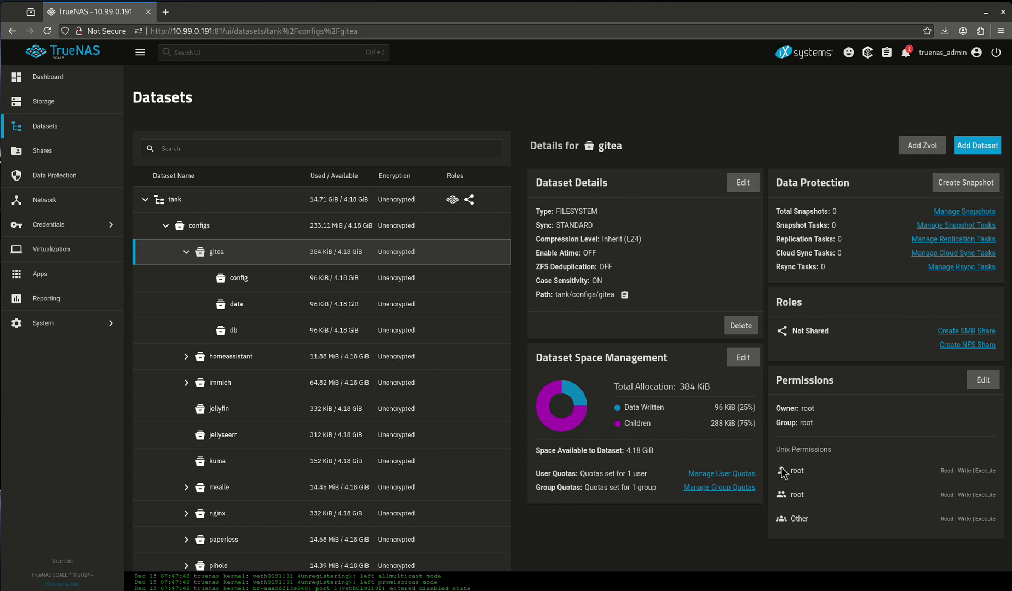
- Reapply gitea's permissions recursively, including its child datasets
{"action": "left_click", "coordinate": [285, 279]}
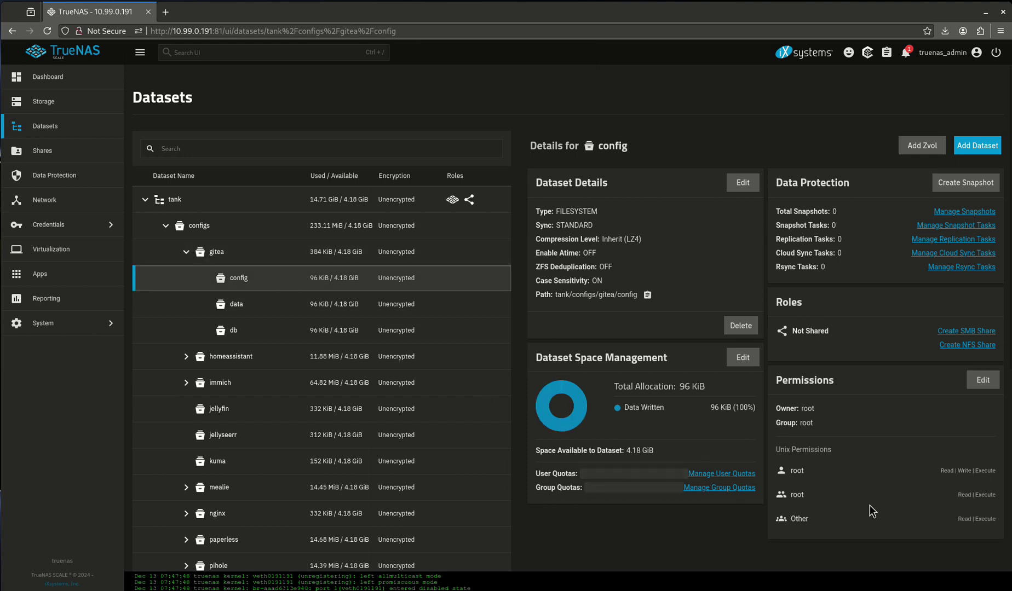
{"action": "left_click", "coordinate": [271, 313]}
{"action": "left_click", "coordinate": [282, 330]}
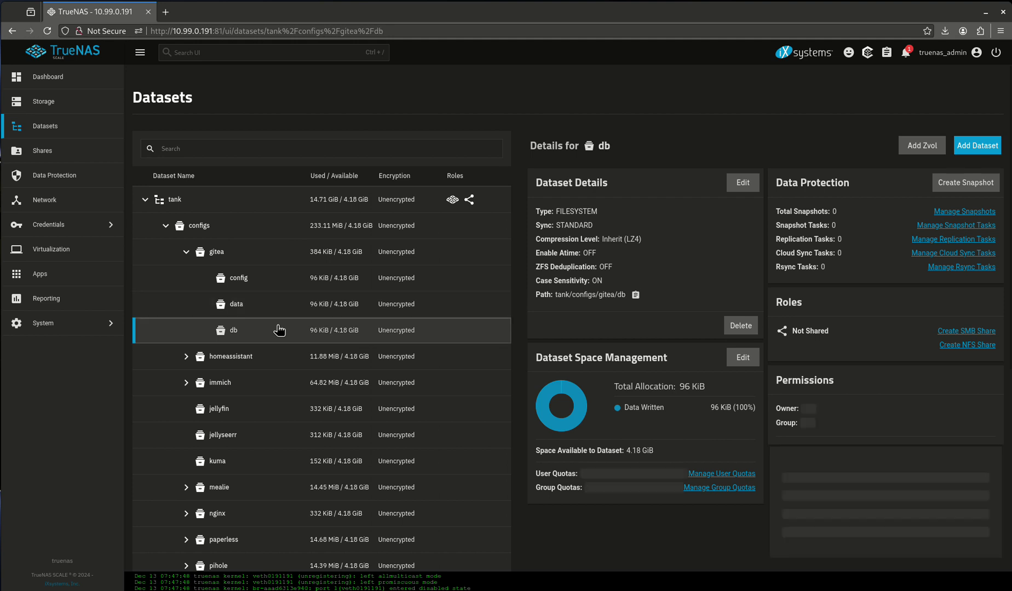
{"action": "left_click", "coordinate": [255, 259]}
{"action": "left_click", "coordinate": [993, 381]}
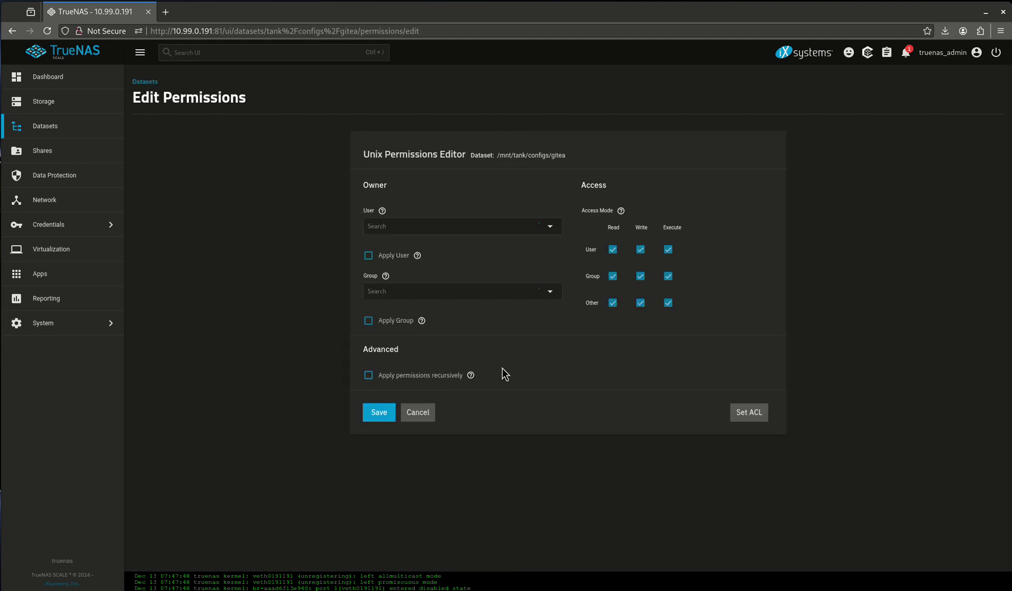
{"action": "left_click", "coordinate": [395, 376]}
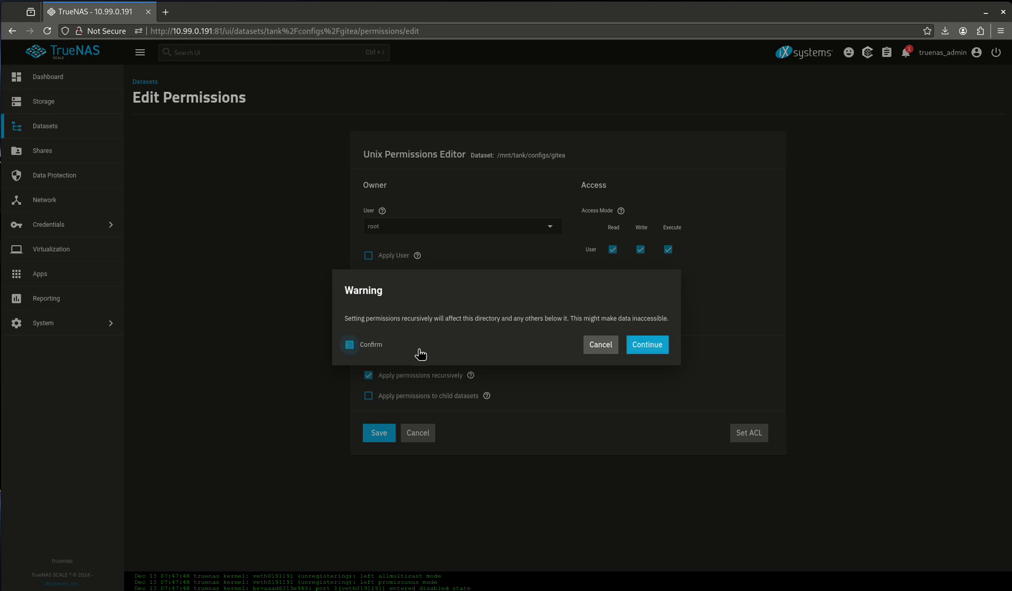
{"action": "left_click", "coordinate": [630, 346]}
{"action": "left_click", "coordinate": [437, 397]}
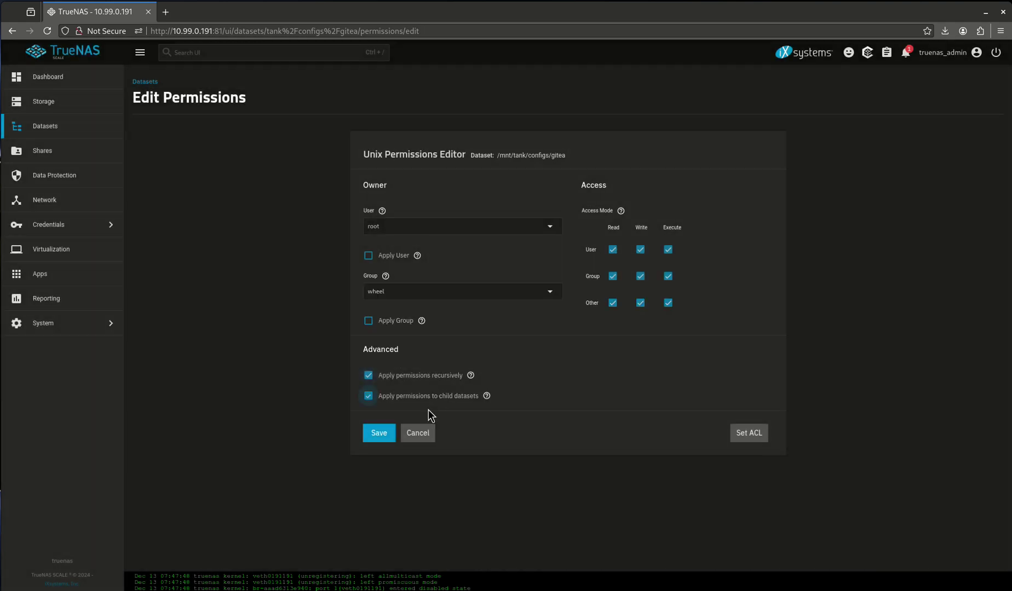
{"action": "left_click", "coordinate": [380, 436]}
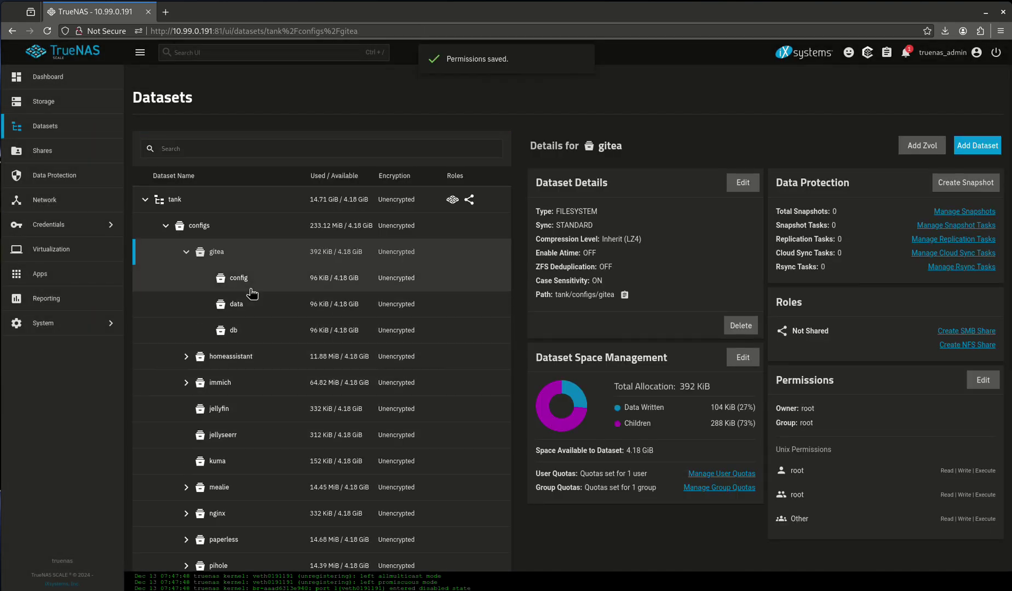
- Give the config dataset group and other write permission
{"action": "left_click", "coordinate": [244, 280]}
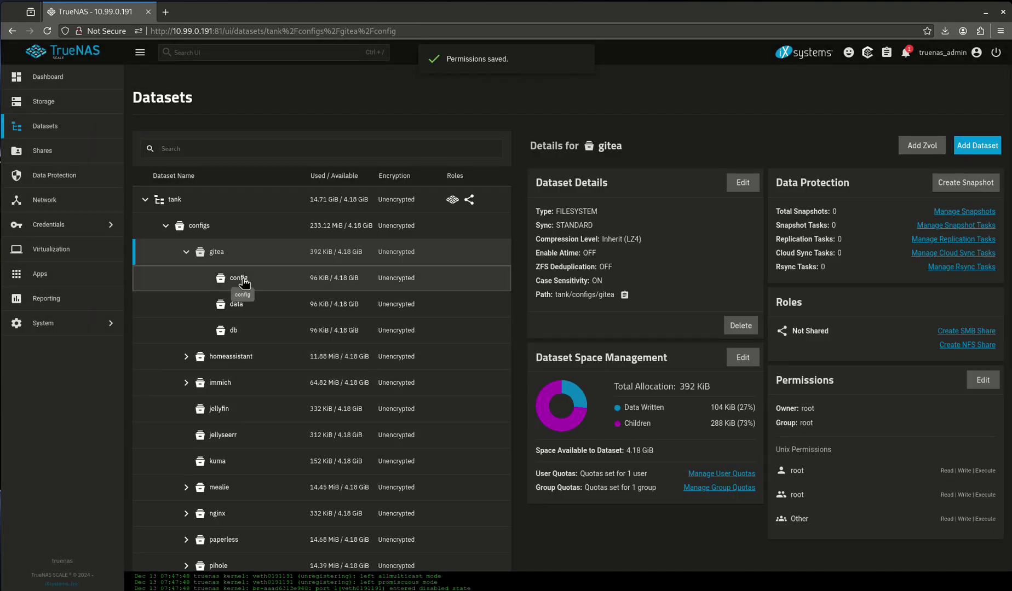
{"action": "left_click", "coordinate": [278, 312]}
{"action": "left_click", "coordinate": [271, 327]}
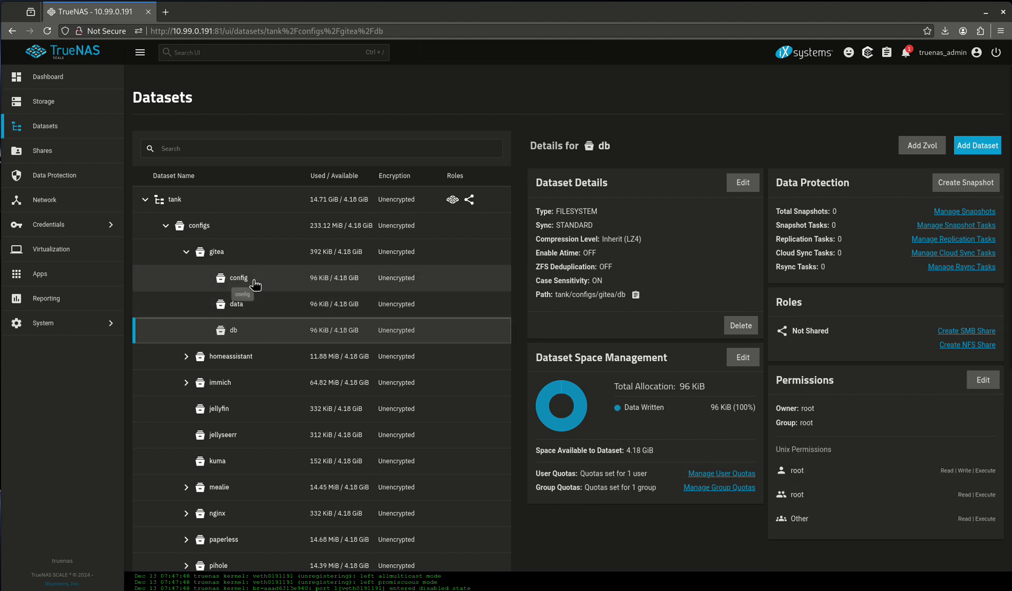
{"action": "left_click", "coordinate": [291, 280]}
{"action": "left_click", "coordinate": [983, 380]}
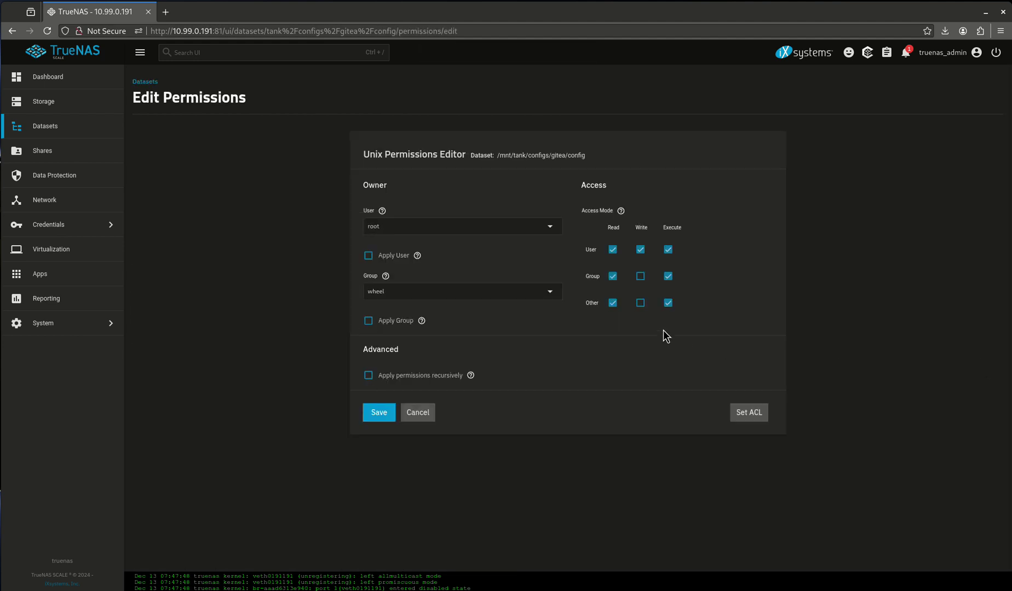
{"action": "left_click", "coordinate": [640, 277]}
{"action": "left_click", "coordinate": [639, 304]}
{"action": "left_click", "coordinate": [386, 414]}
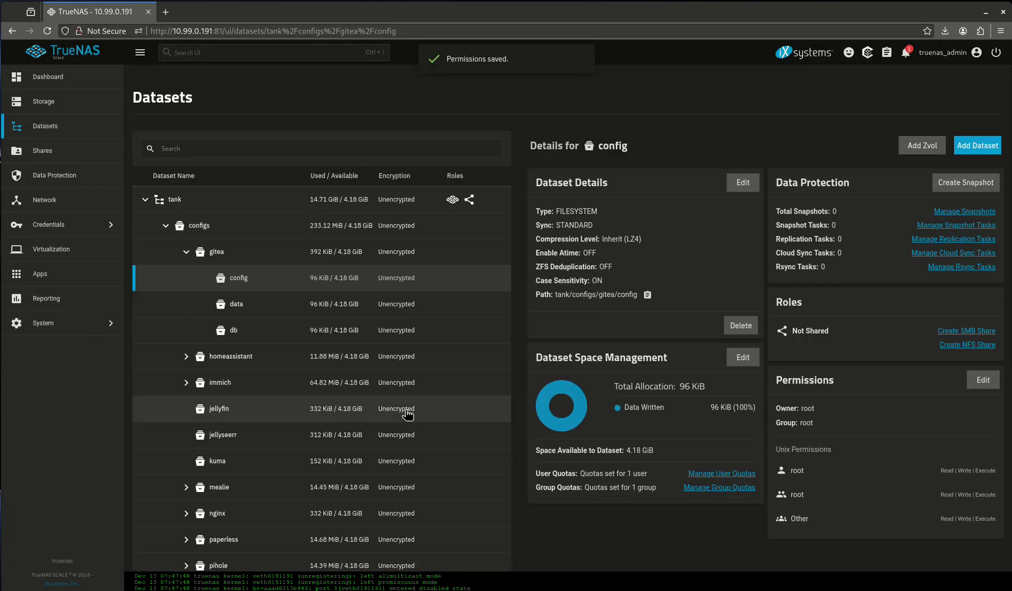
- Give the data dataset group and other write permission, applied recursively
{"action": "left_click", "coordinate": [247, 311]}
{"action": "left_click", "coordinate": [984, 380]}
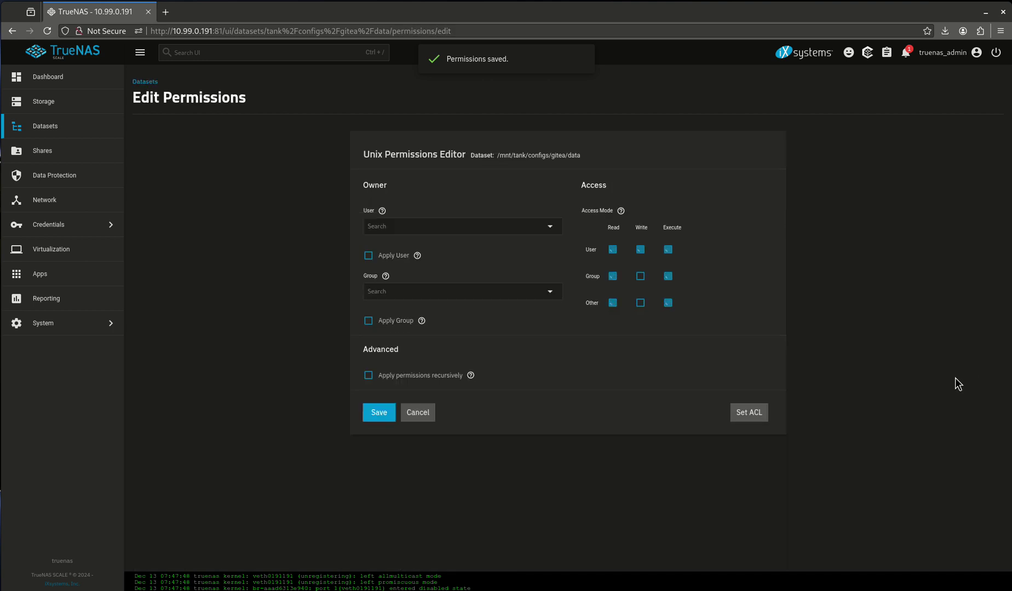
{"action": "left_click", "coordinate": [641, 276]}
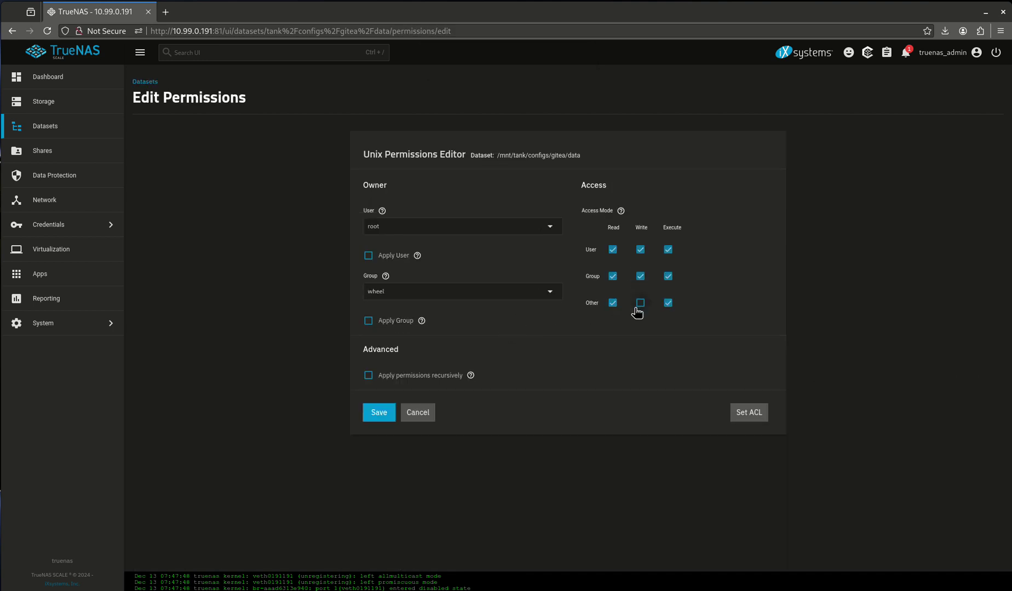
{"action": "left_click", "coordinate": [640, 303]}
{"action": "left_click", "coordinate": [426, 376]}
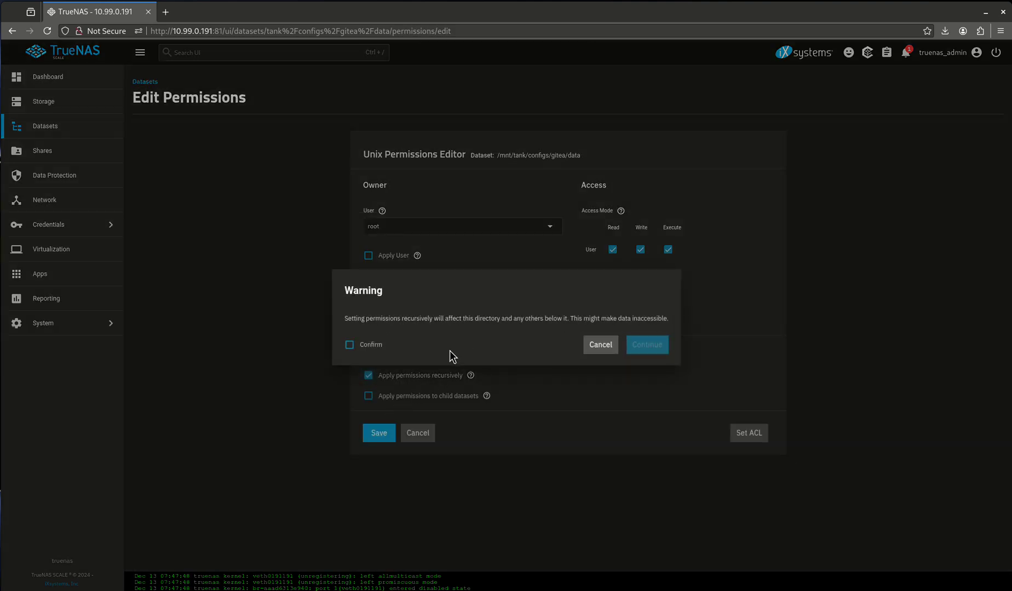
{"action": "left_click", "coordinate": [365, 347]}
{"action": "left_click", "coordinate": [647, 345]}
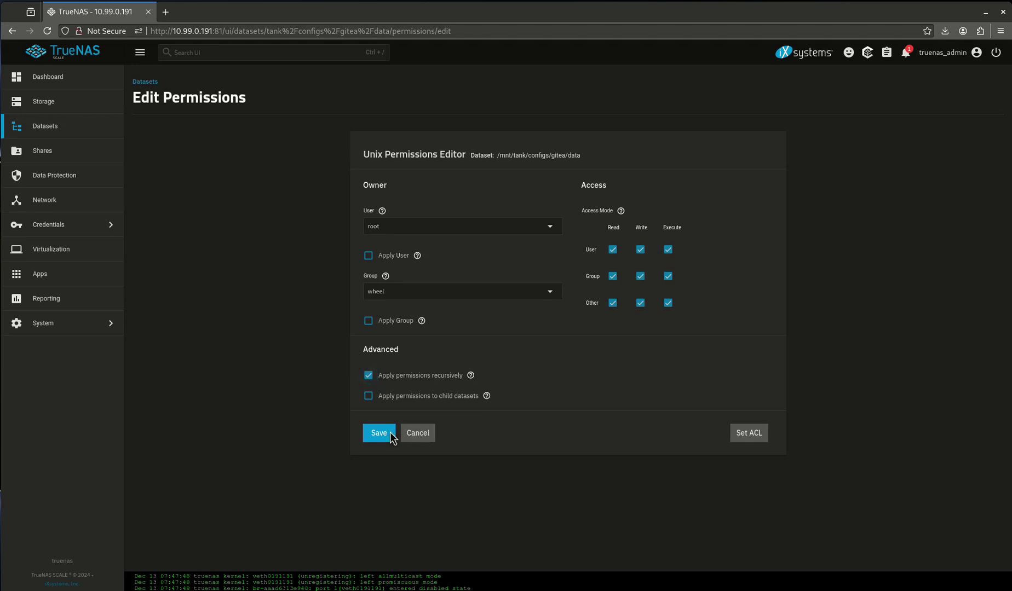
{"action": "left_click", "coordinate": [391, 434]}
{"action": "left_click", "coordinate": [295, 335]}
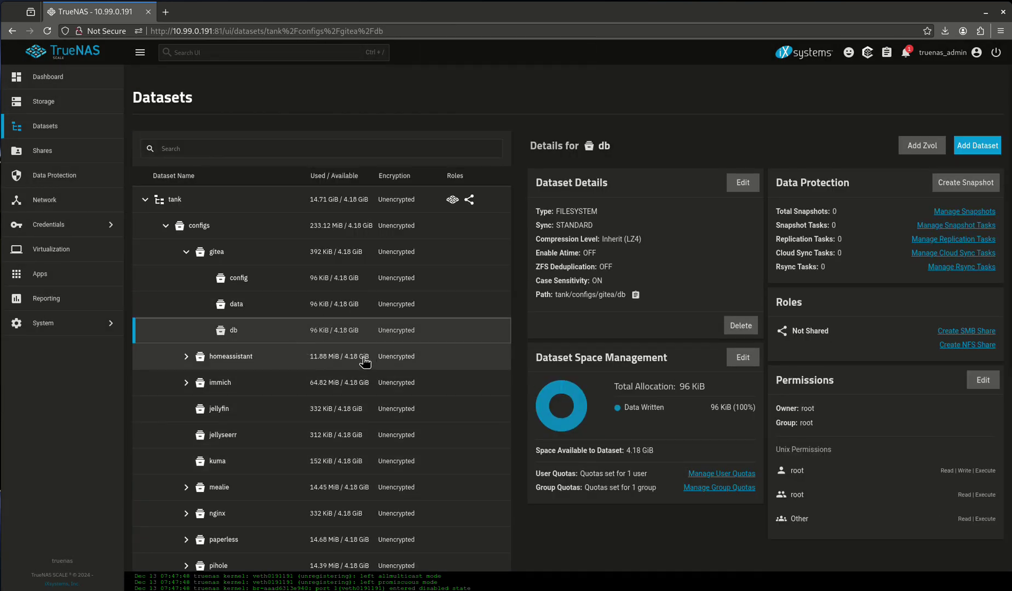
- Search the Discover Apps catalog for 'gitea' and open the Gitea app page
{"action": "left_click", "coordinate": [67, 267]}
{"action": "left_click", "coordinate": [935, 101]}
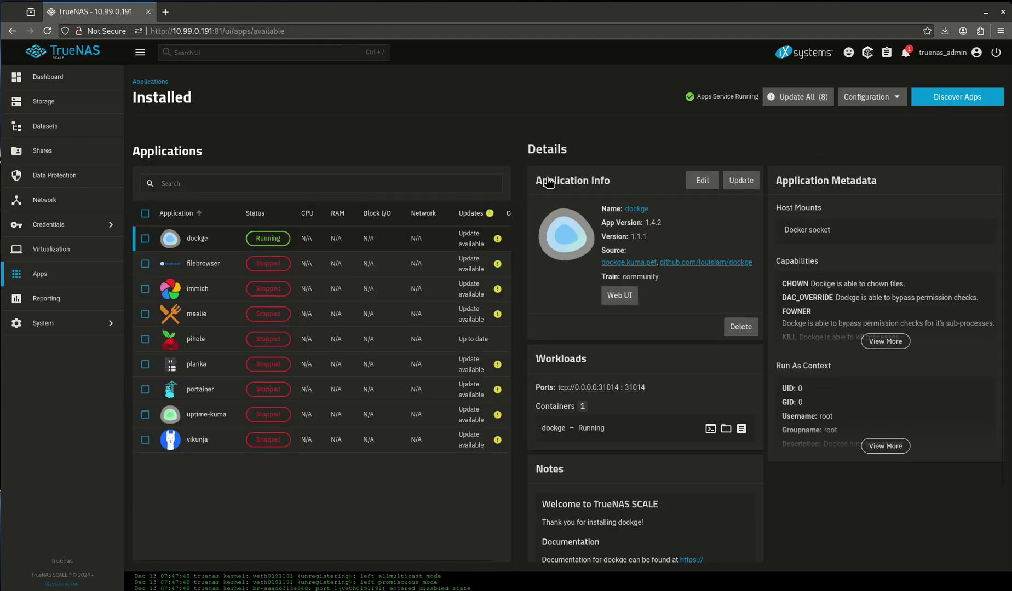
{"action": "left_click", "coordinate": [244, 156]}
{"action": "type", "text": "g"}
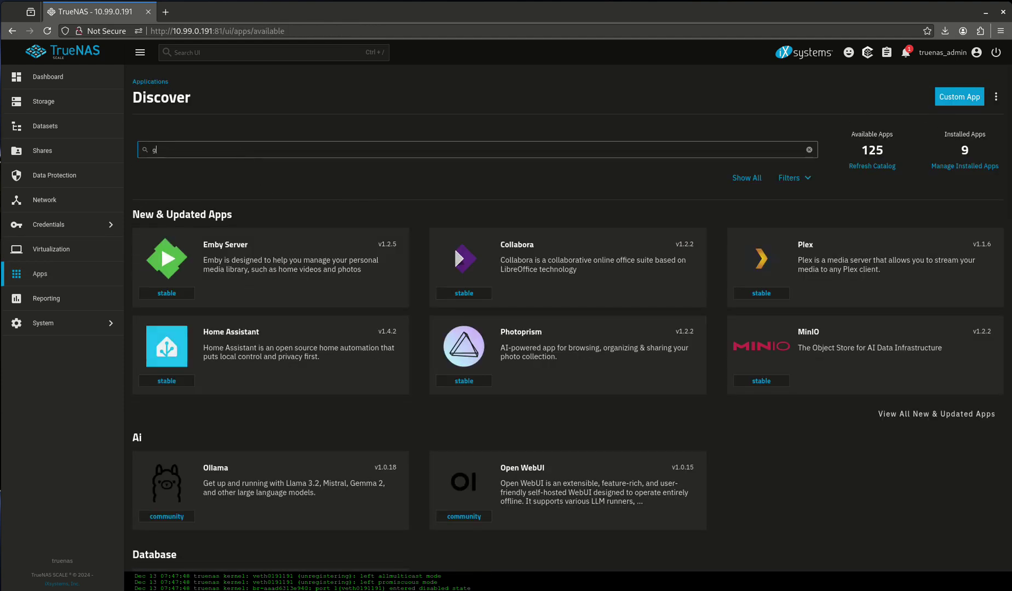
{"action": "type", "text": "itea"}
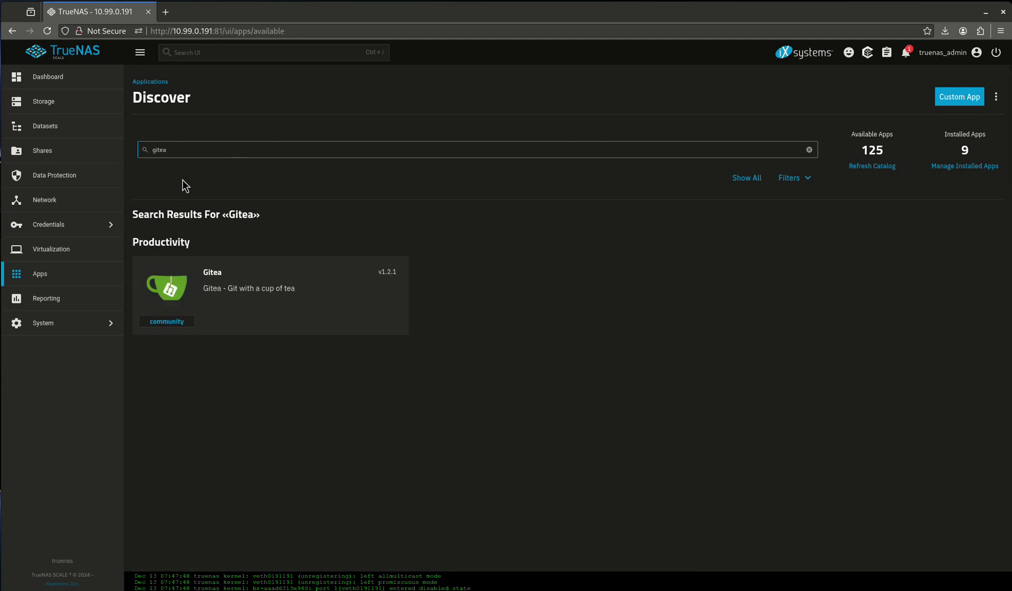
{"action": "left_click", "coordinate": [244, 319]}
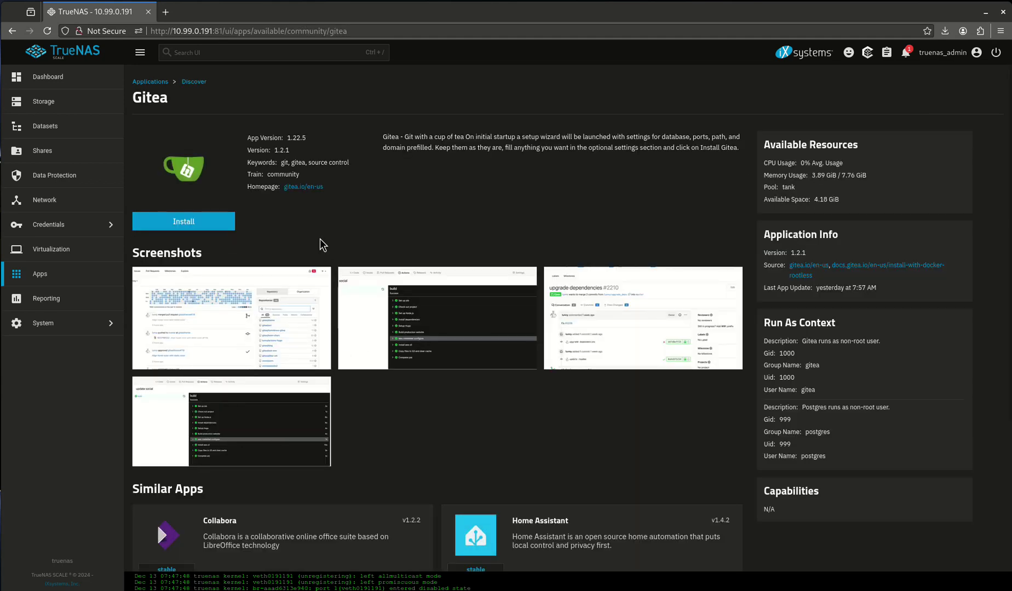
- Begin the Gitea installation, keeping Postgres 15 as the database image
{"action": "left_click", "coordinate": [210, 222]}
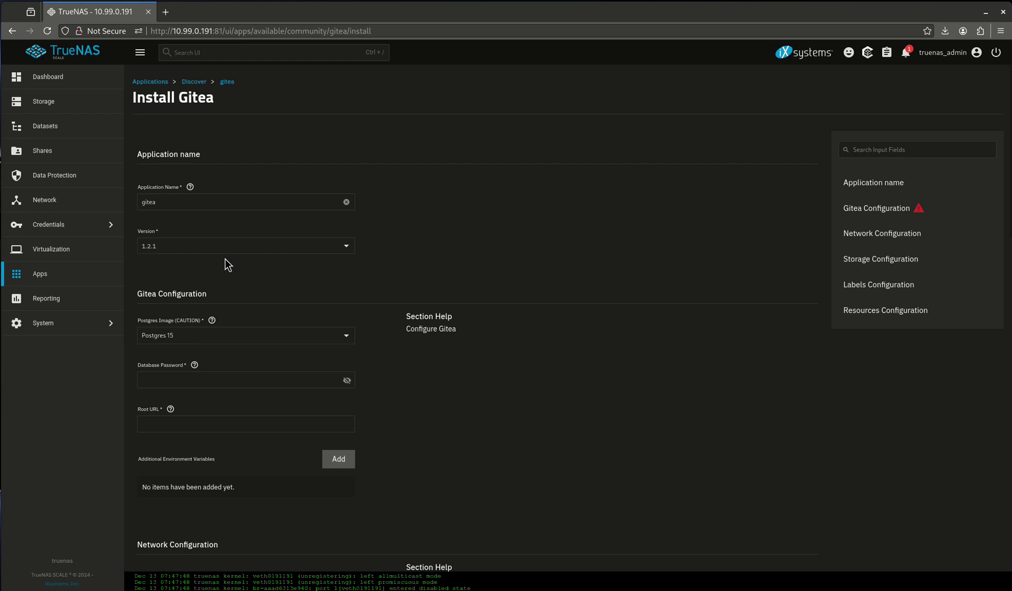
{"action": "scroll", "coordinate": [208, 290], "scroll_direction": "down", "scroll_amount": 1}
{"action": "scroll", "coordinate": [177, 283], "scroll_direction": "down", "scroll_amount": 1}
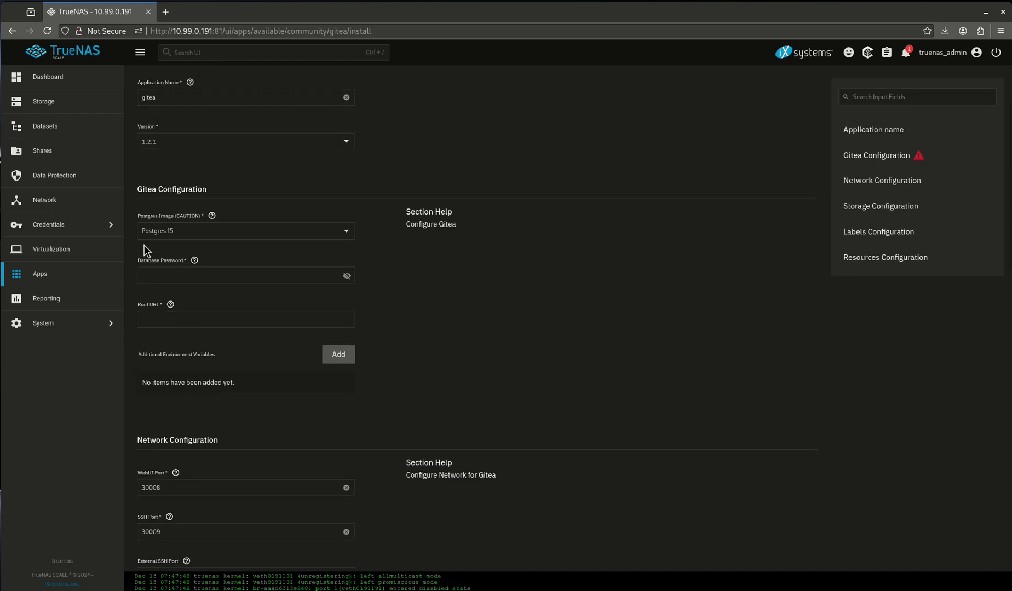
{"action": "left_click", "coordinate": [201, 233]}
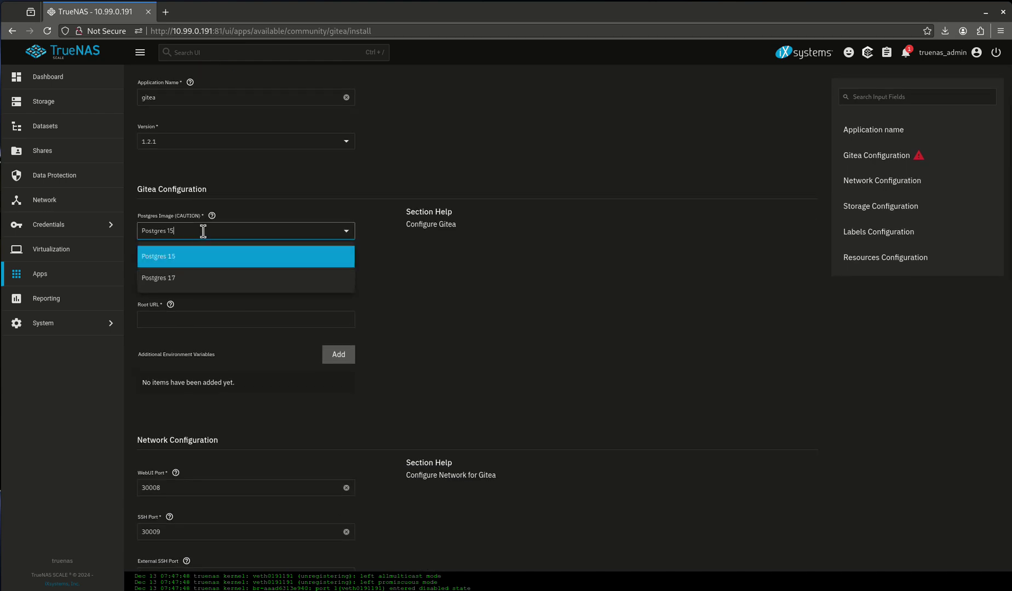
{"action": "left_click", "coordinate": [385, 284]}
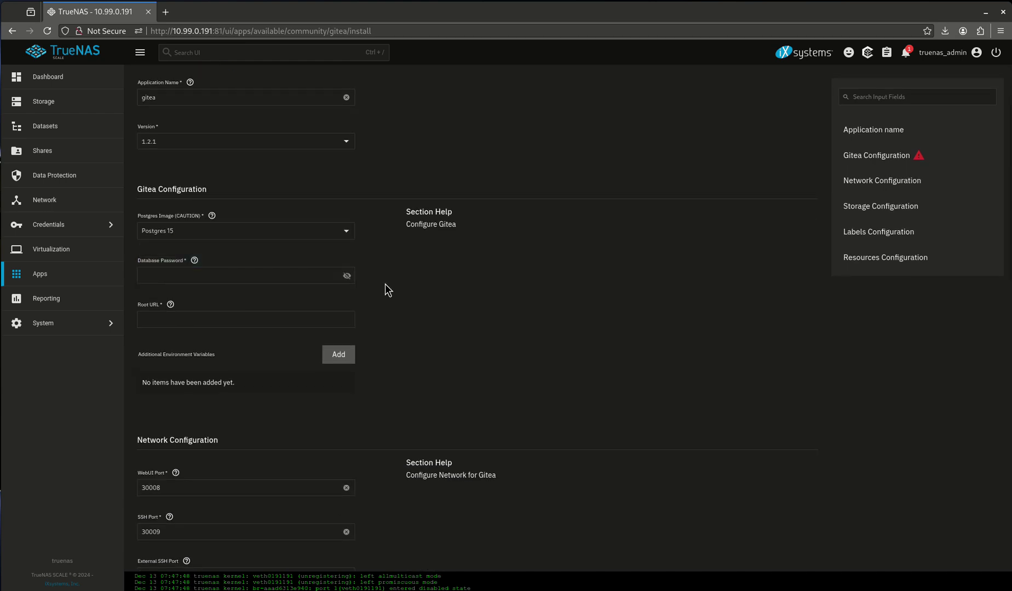
{"action": "left_click", "coordinate": [194, 261]}
{"action": "left_click", "coordinate": [196, 273]}
{"action": "left_click", "coordinate": [264, 268]}
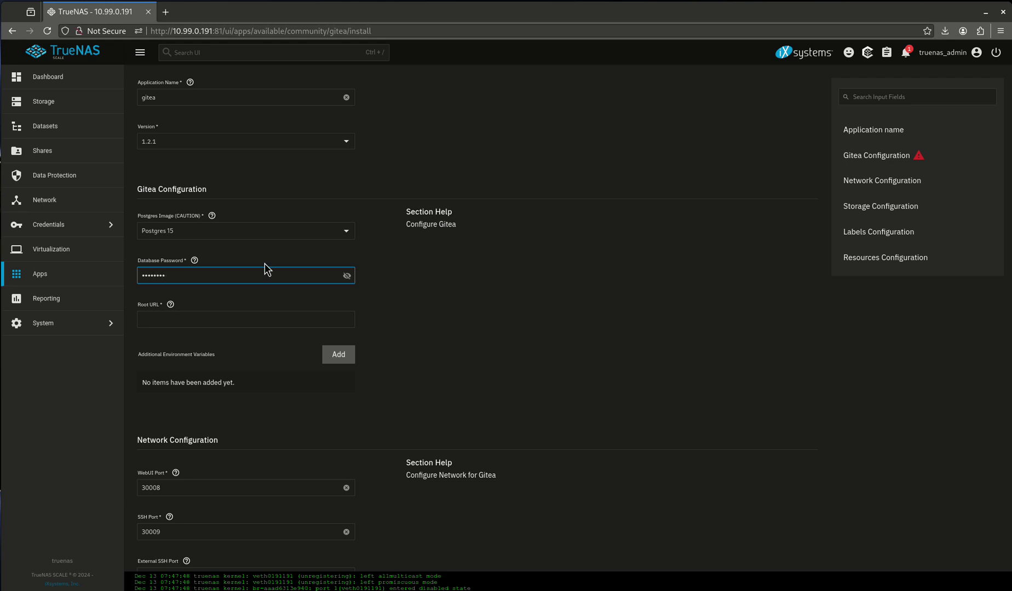
{"action": "left_click", "coordinate": [199, 319]}
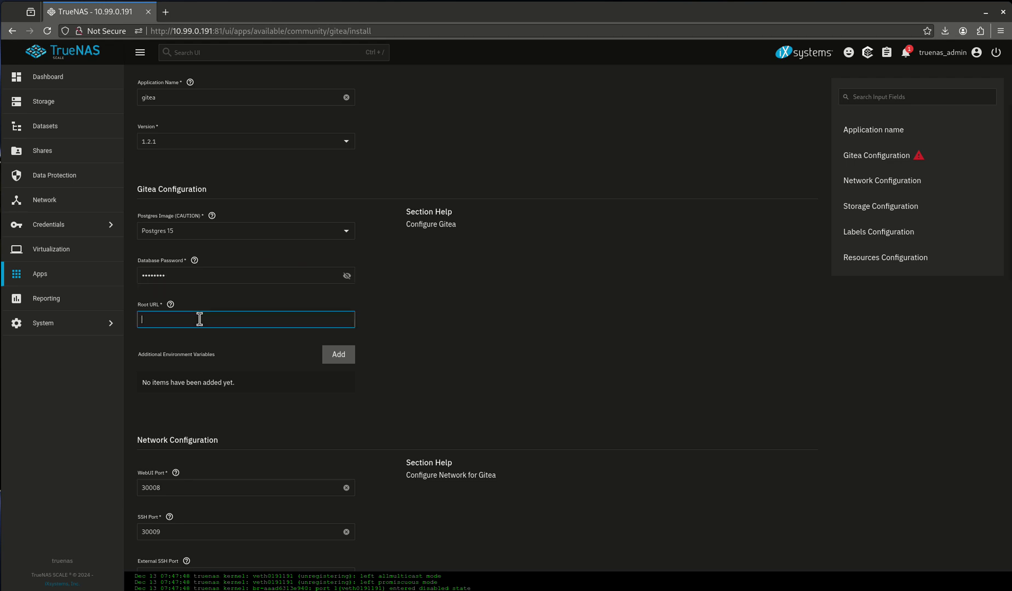
{"action": "type", "text": "http:"}
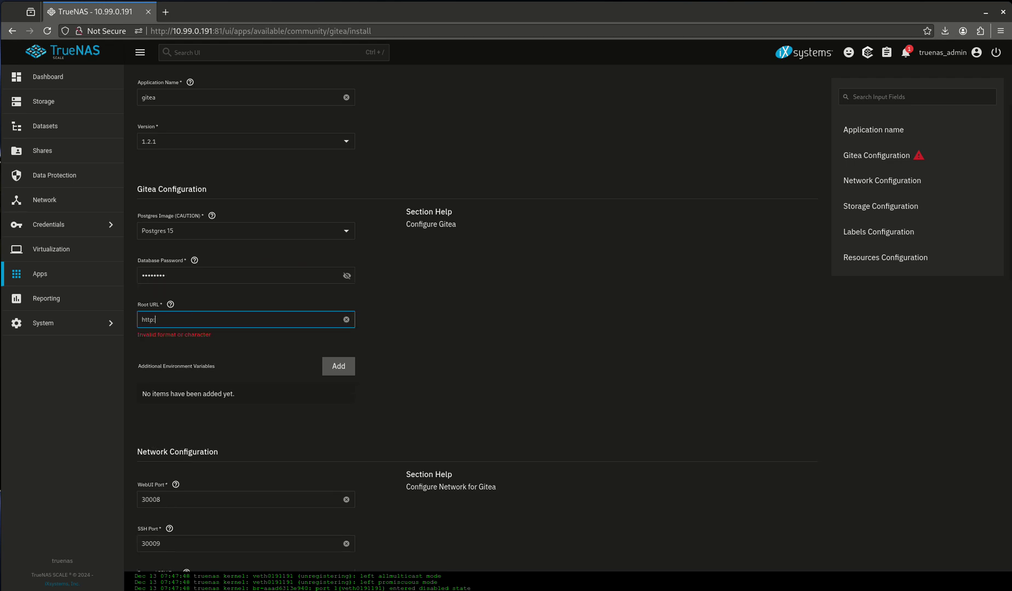
{"action": "type", "text": "//10.99.0.191"}
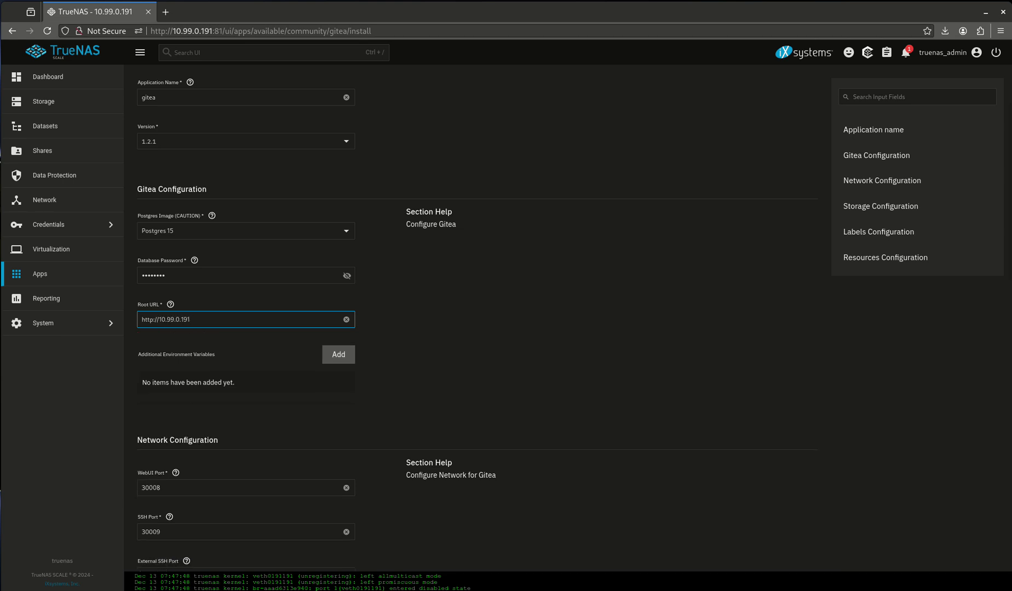
{"action": "scroll", "coordinate": [336, 355], "scroll_direction": "down", "scroll_amount": 5}
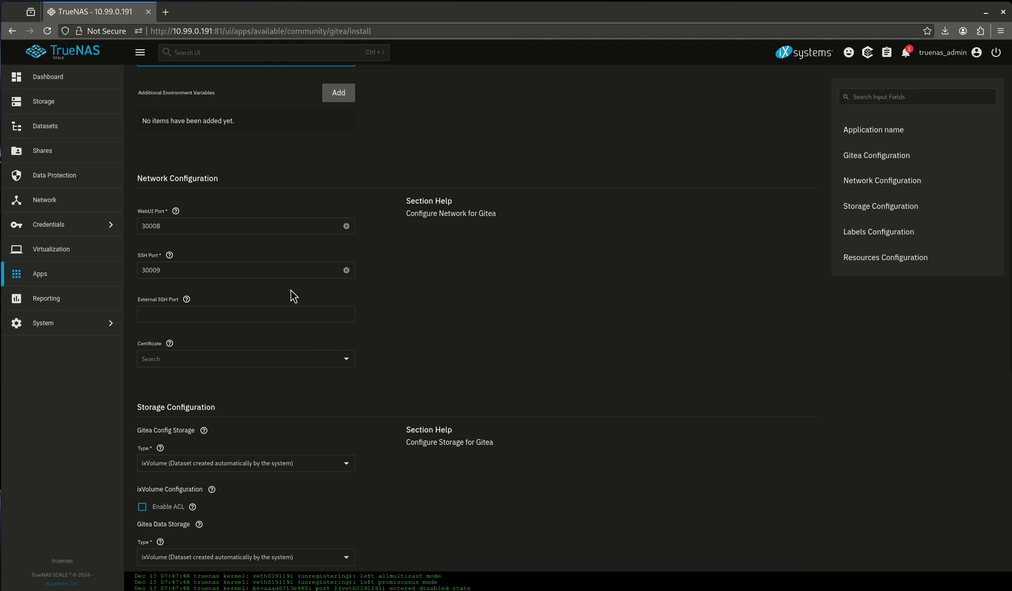
{"action": "scroll", "coordinate": [230, 312], "scroll_direction": "down", "scroll_amount": 3}
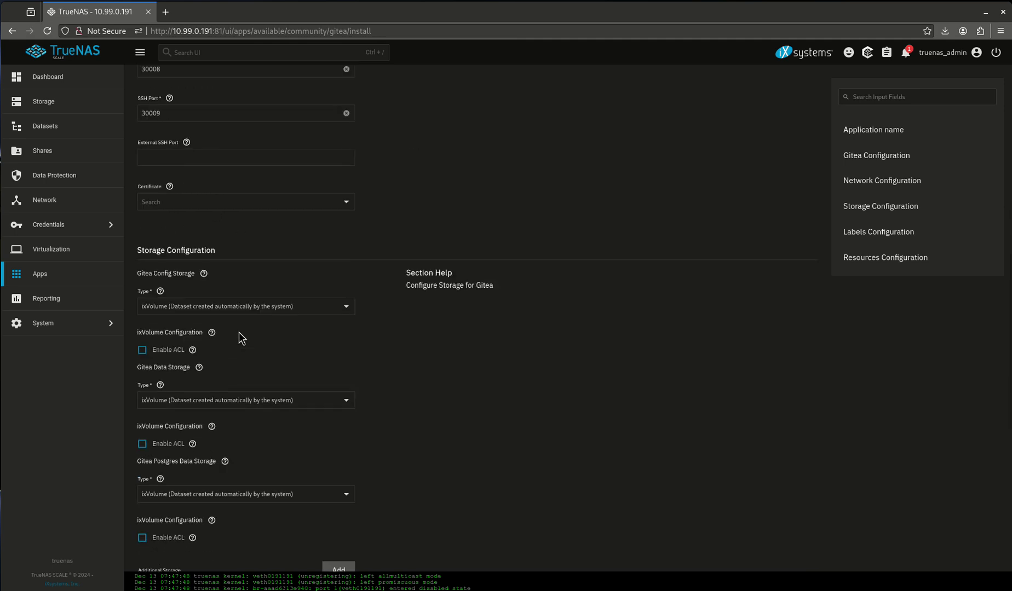
{"action": "scroll", "coordinate": [219, 296], "scroll_direction": "down", "scroll_amount": 3}
- Set Gitea config storage to host path /mnt/tank/configs/gitea/config
{"action": "left_click", "coordinate": [193, 154]}
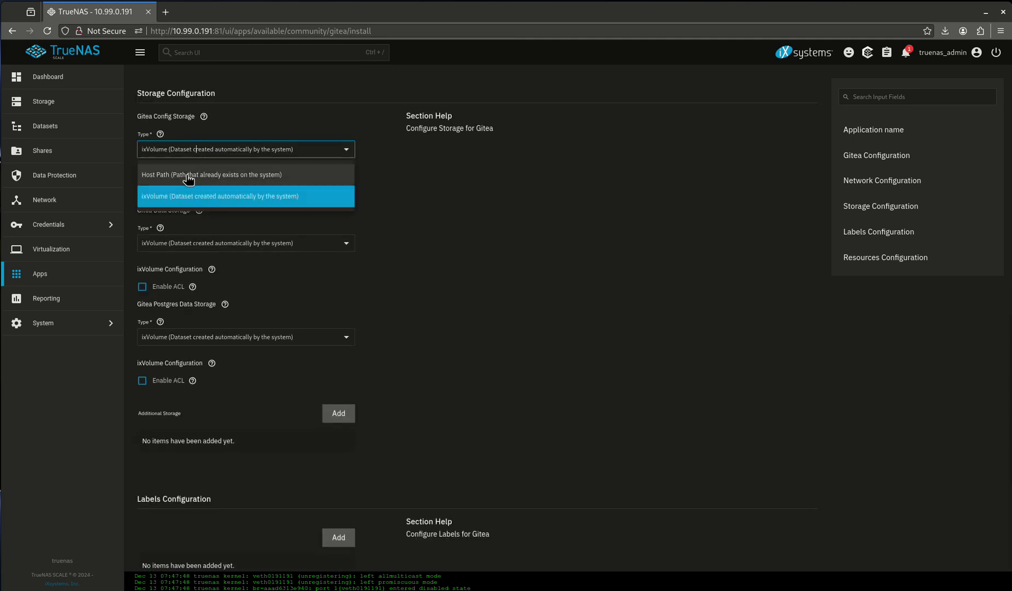
{"action": "left_click", "coordinate": [188, 175]}
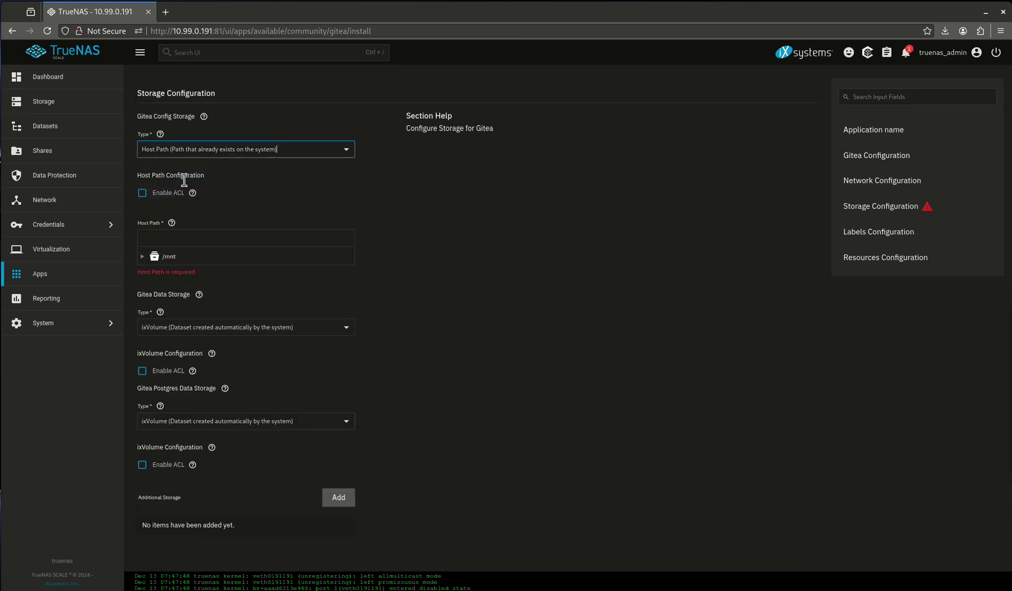
{"action": "left_click", "coordinate": [169, 256]}
{"action": "left_click", "coordinate": [174, 273]}
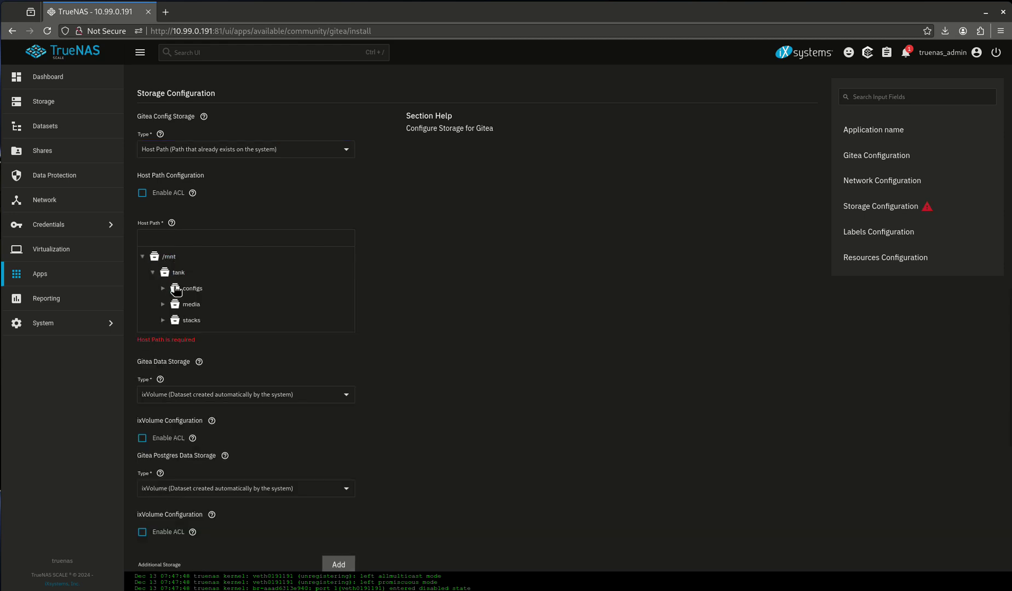
{"action": "left_click", "coordinate": [175, 289]}
{"action": "left_click", "coordinate": [185, 312]}
{"action": "left_click", "coordinate": [188, 310]}
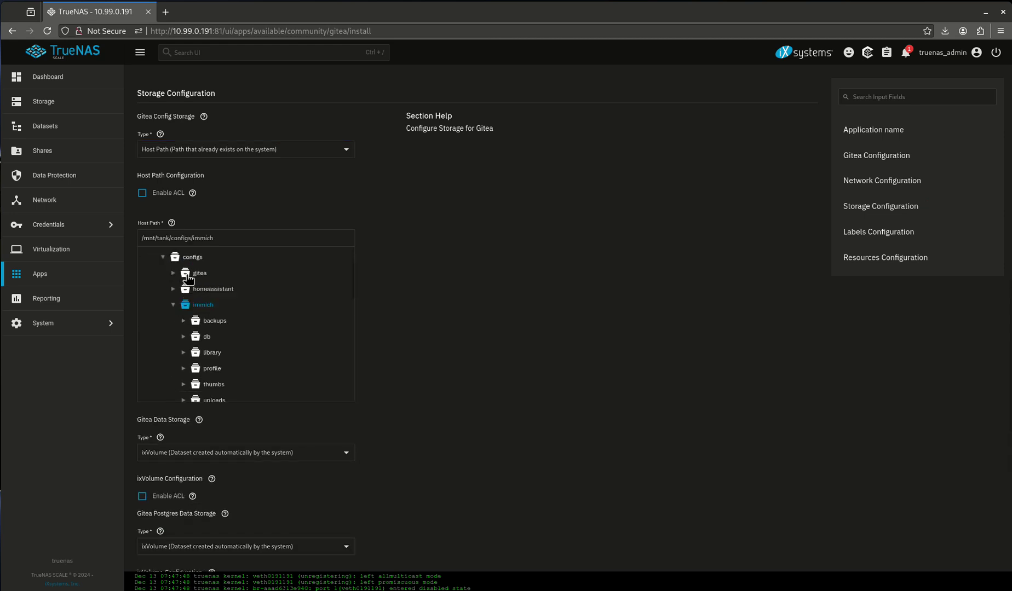
{"action": "left_click", "coordinate": [189, 274]}
{"action": "left_click", "coordinate": [195, 275]}
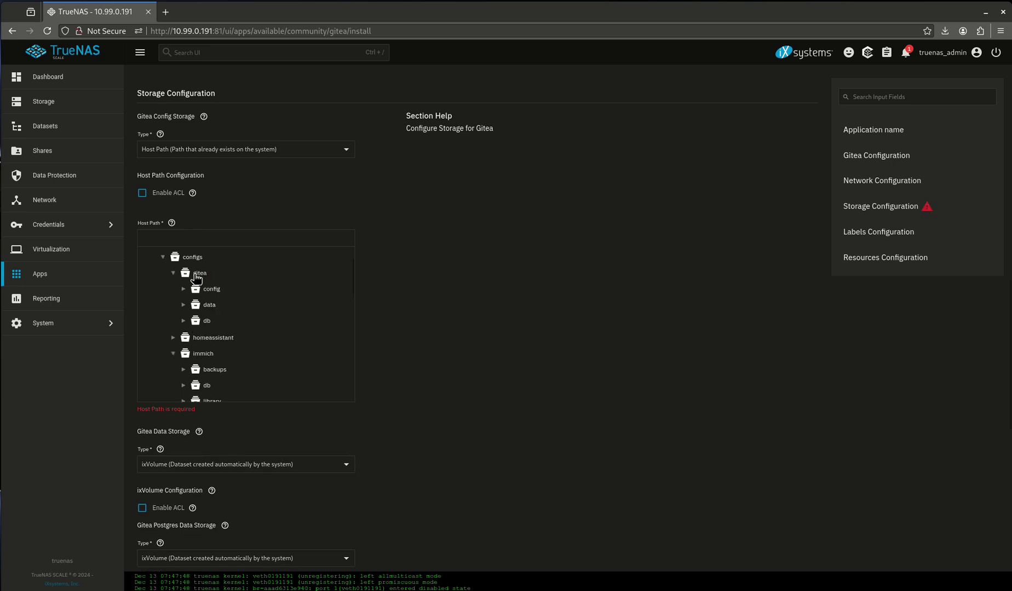
{"action": "left_click", "coordinate": [211, 290]}
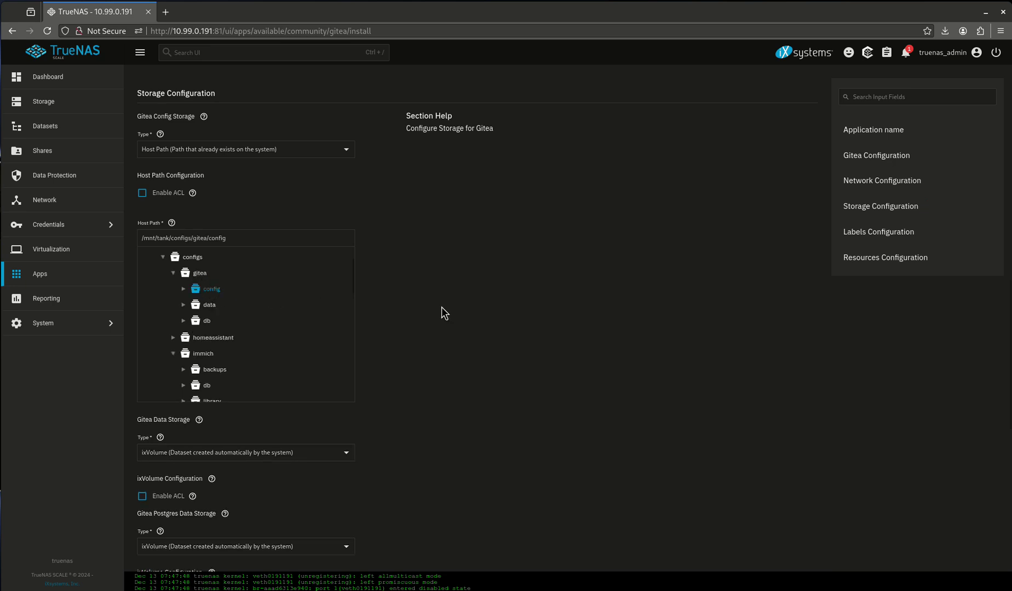
- Set Gitea data storage to host path /mnt/tank/configs/gitea/data
{"action": "scroll", "coordinate": [408, 324], "scroll_direction": "down", "scroll_amount": 5}
{"action": "left_click", "coordinate": [166, 192]}
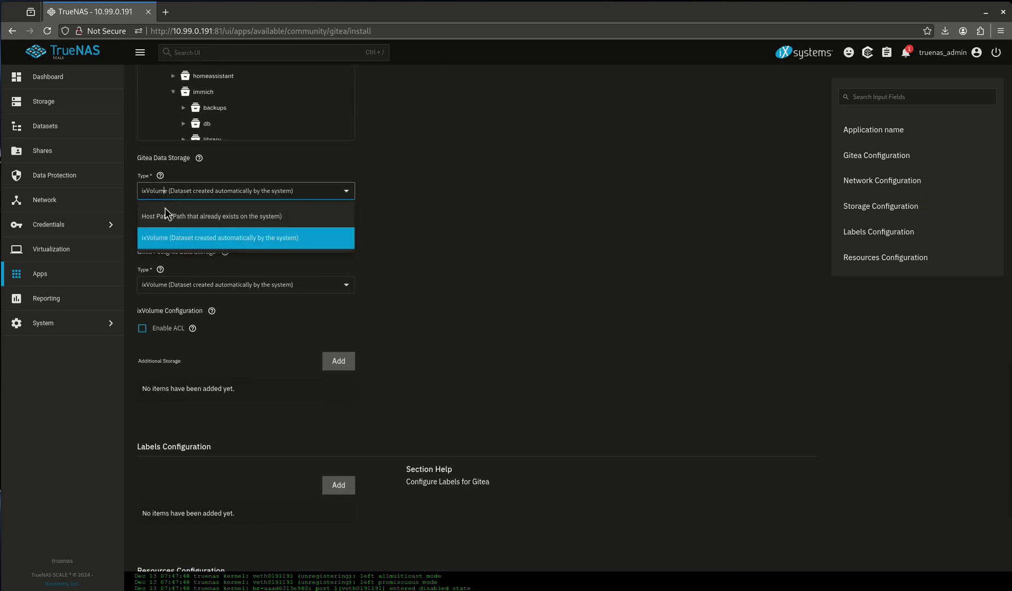
{"action": "left_click", "coordinate": [199, 211]}
{"action": "left_click", "coordinate": [170, 301]}
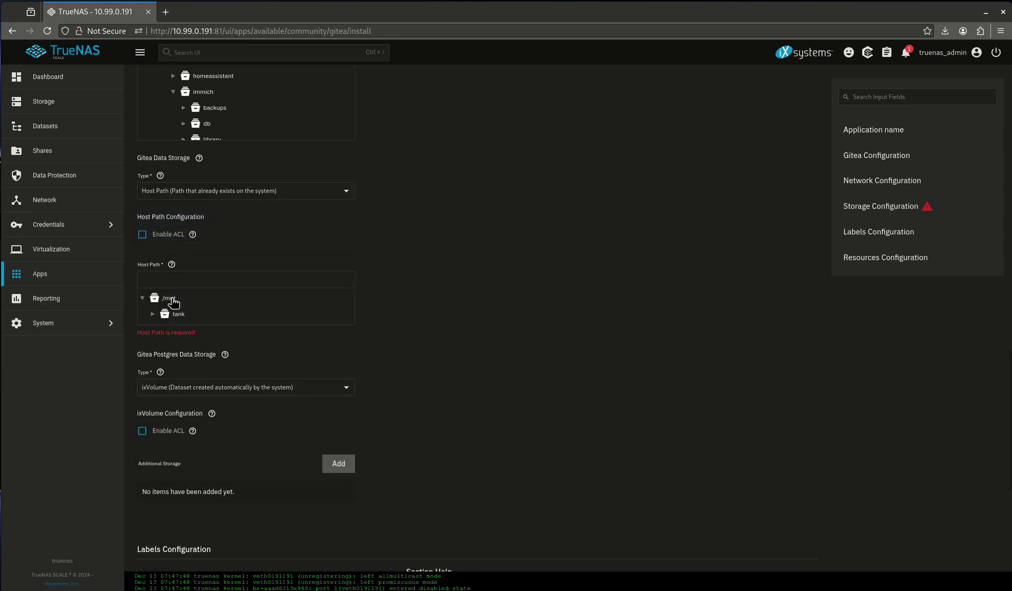
{"action": "left_click", "coordinate": [180, 315]}
{"action": "left_click", "coordinate": [186, 331]}
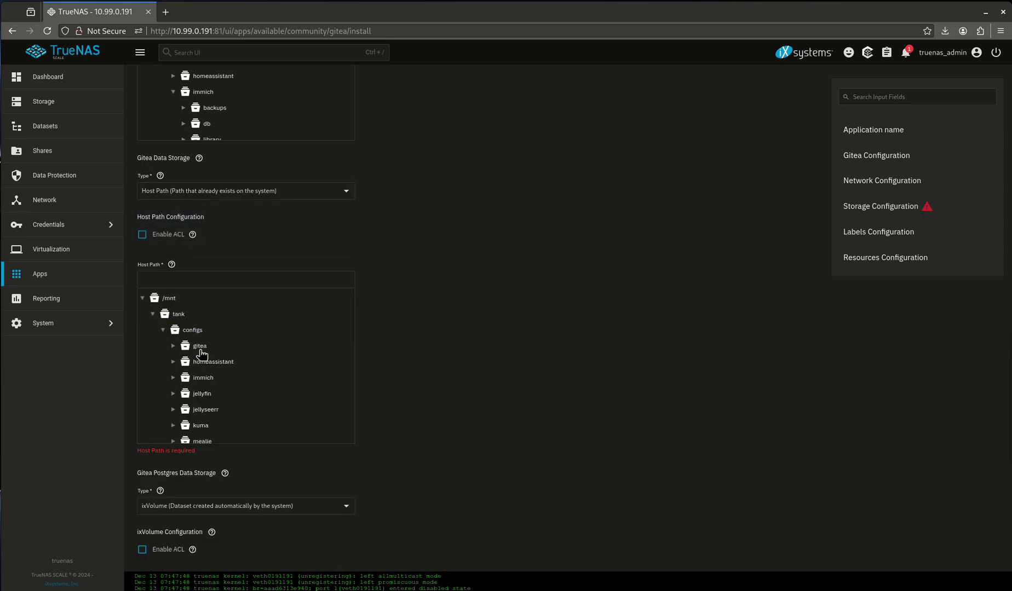
{"action": "left_click", "coordinate": [197, 347]}
{"action": "left_click", "coordinate": [199, 320]}
{"action": "left_click", "coordinate": [199, 320]}
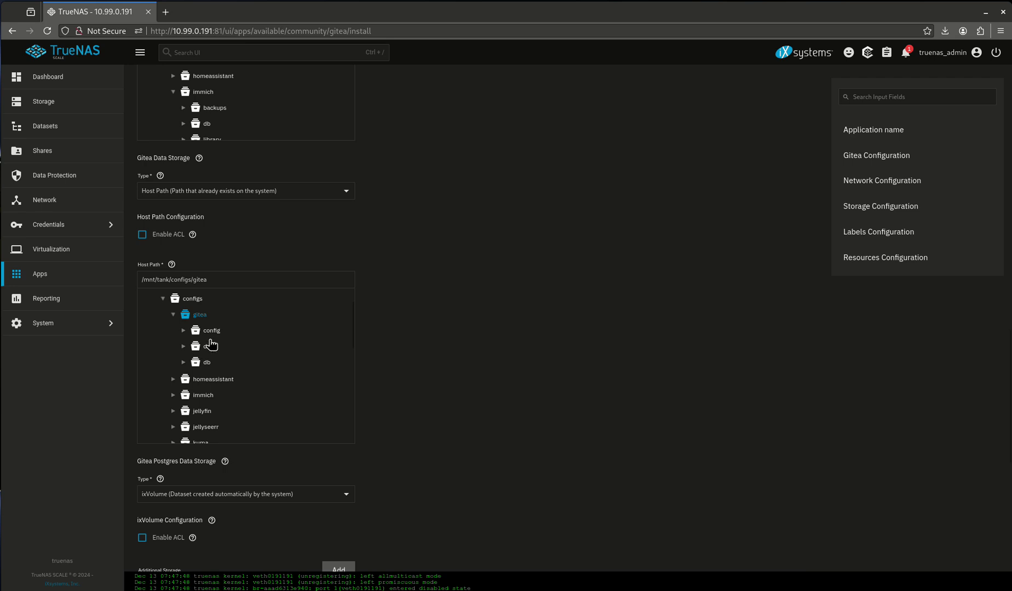
{"action": "left_click", "coordinate": [209, 347]}
{"action": "scroll", "coordinate": [430, 337], "scroll_direction": "down", "scroll_amount": 5}
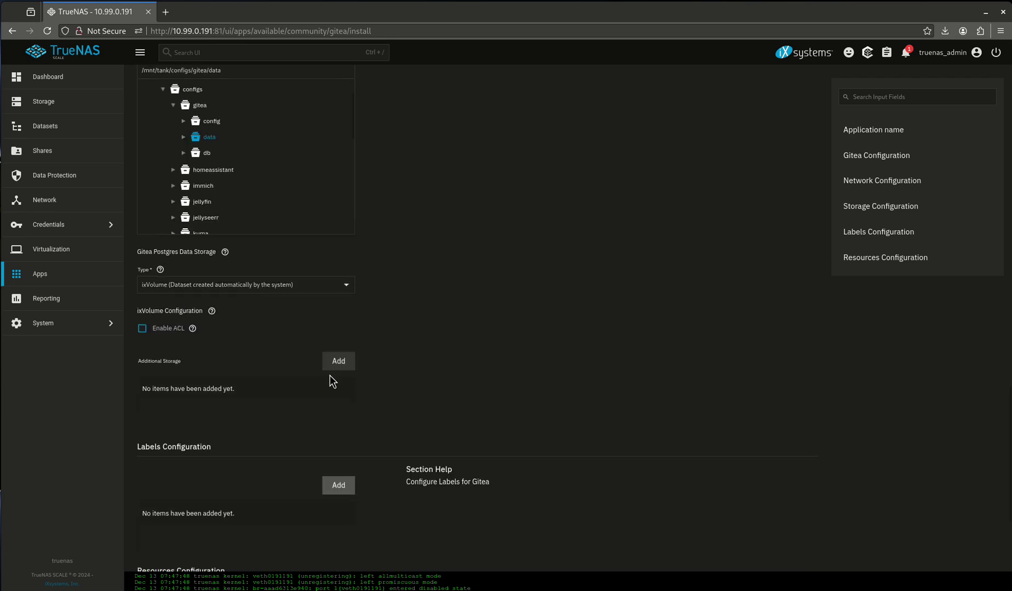
{"action": "left_click", "coordinate": [203, 233]}
- Set Postgres data storage to host path /mnt/tank/configs/gitea/db with automatic permissions
{"action": "left_click", "coordinate": [215, 259]}
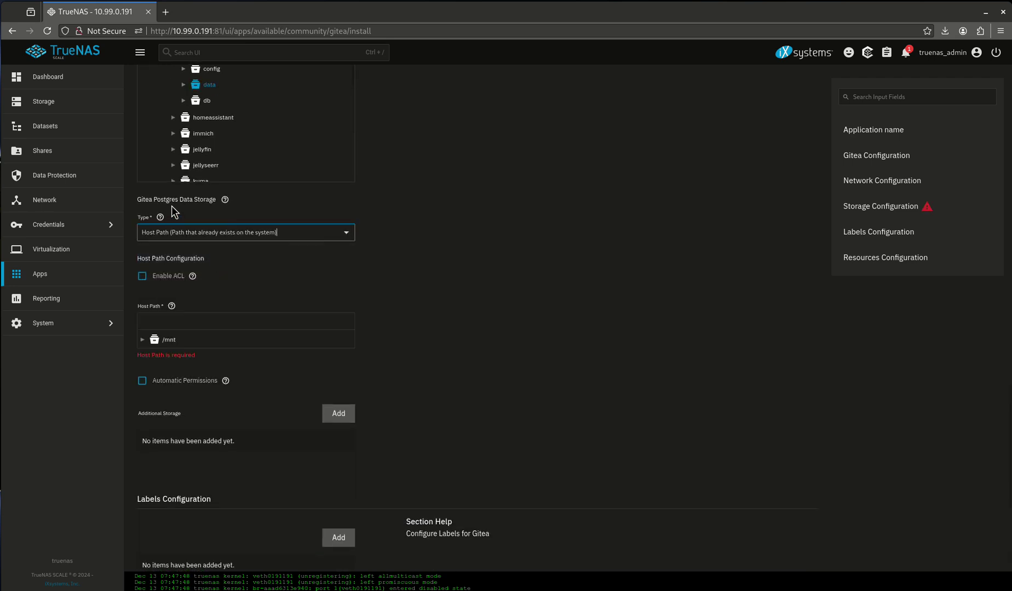
{"action": "double_click", "coordinate": [167, 201]}
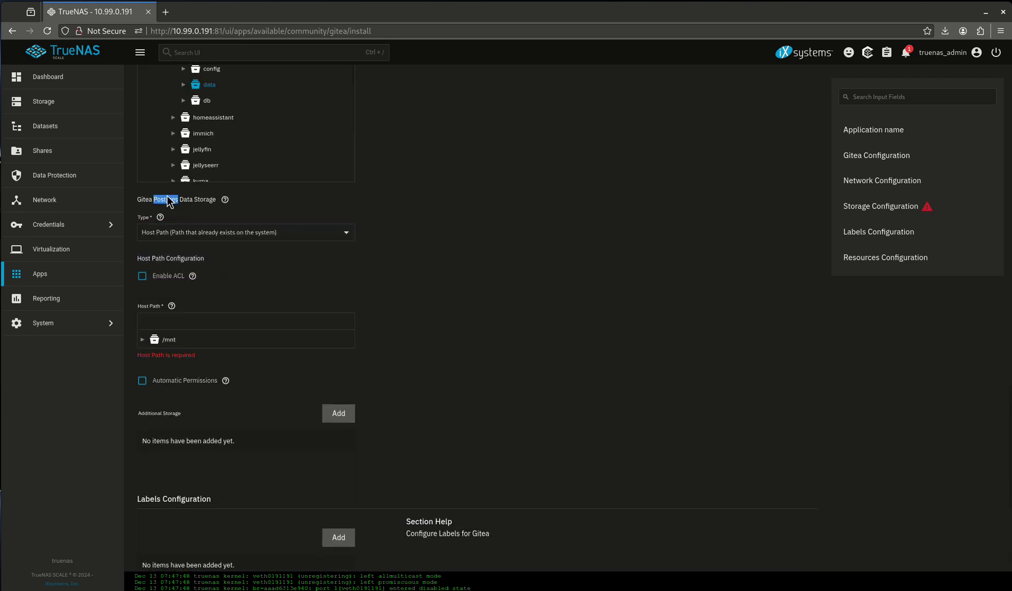
{"action": "left_click", "coordinate": [168, 341]}
{"action": "left_click", "coordinate": [164, 340]}
{"action": "double_click", "coordinate": [164, 340]}
{"action": "double_click", "coordinate": [174, 356]}
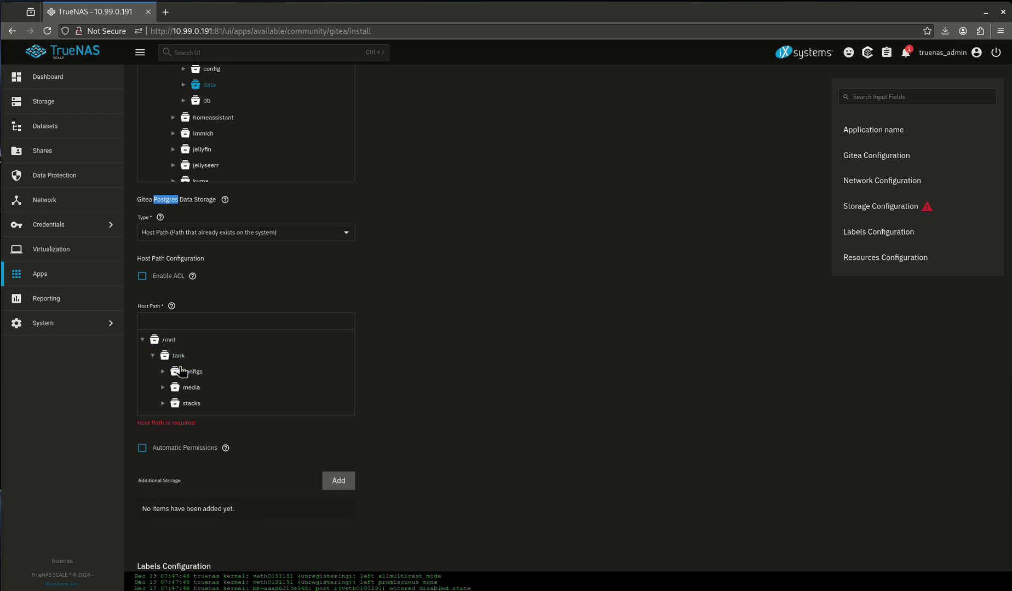
{"action": "double_click", "coordinate": [188, 375]}
{"action": "scroll", "coordinate": [197, 386], "scroll_direction": "down", "scroll_amount": 1}
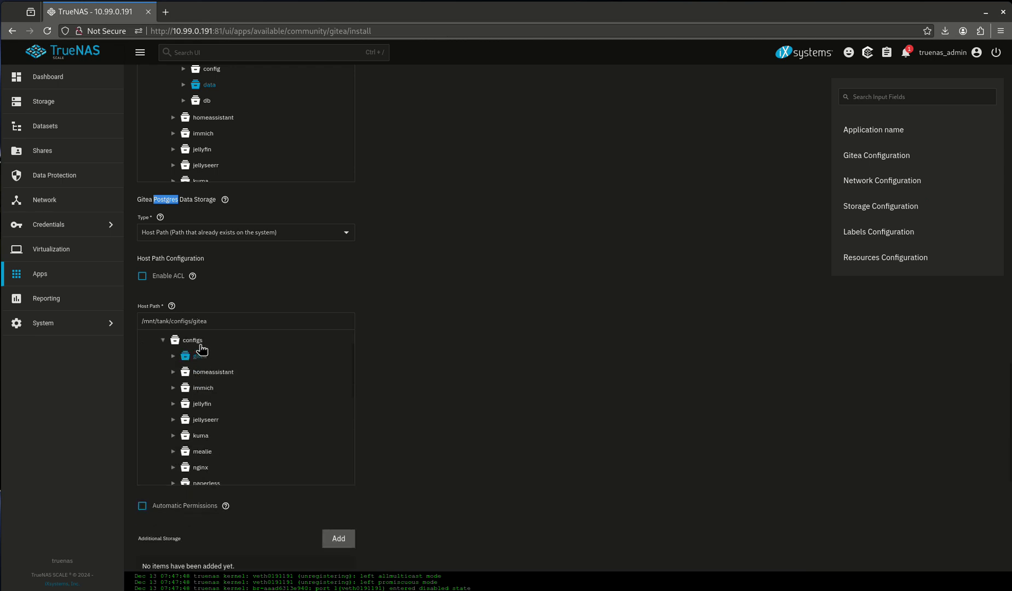
{"action": "left_click", "coordinate": [200, 359]}
{"action": "double_click", "coordinate": [200, 361]}
{"action": "left_click", "coordinate": [204, 405]}
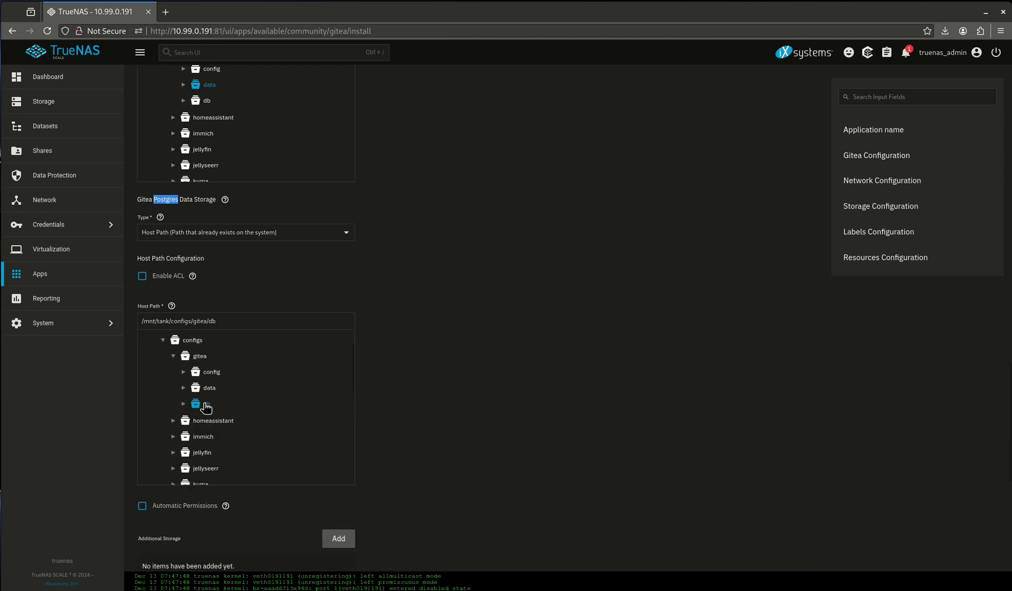
{"action": "left_click", "coordinate": [143, 506]}
- Install Gitea and open its Web UI in a new tab
{"action": "scroll", "coordinate": [488, 430], "scroll_direction": "down", "scroll_amount": 6}
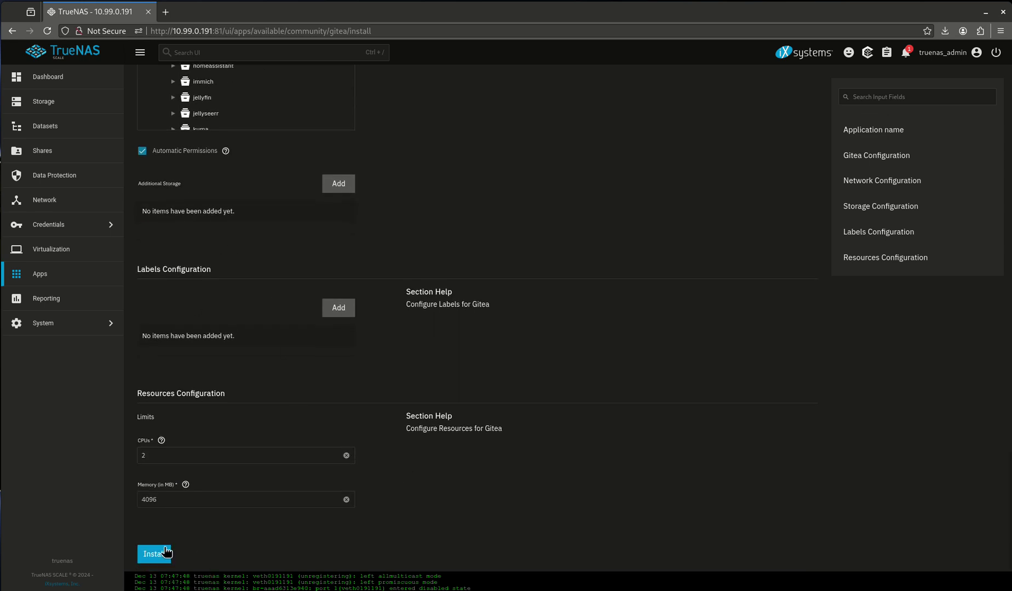
{"action": "left_click", "coordinate": [165, 555]}
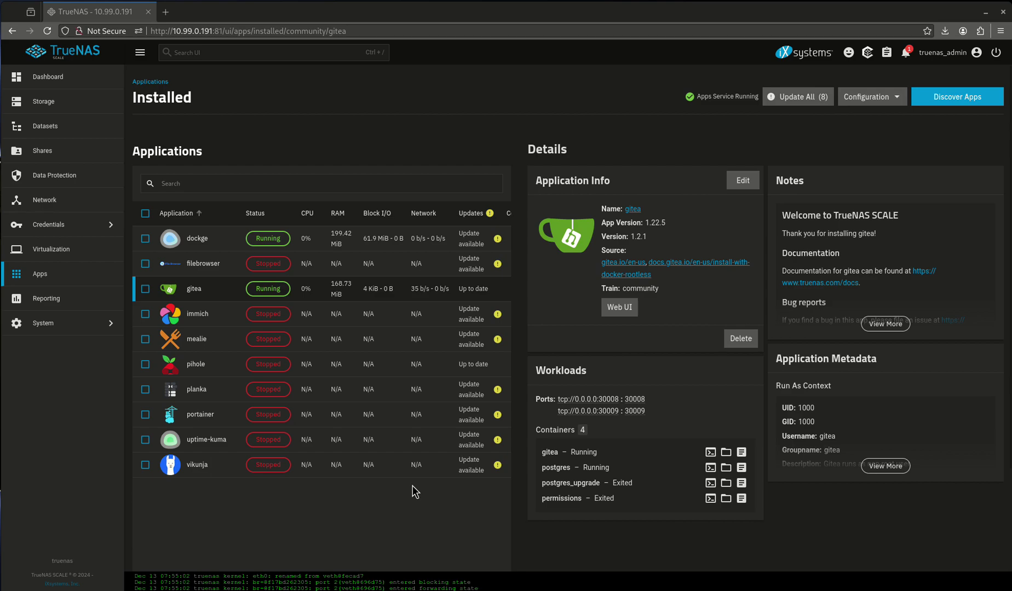
{"action": "left_click", "coordinate": [630, 310]}
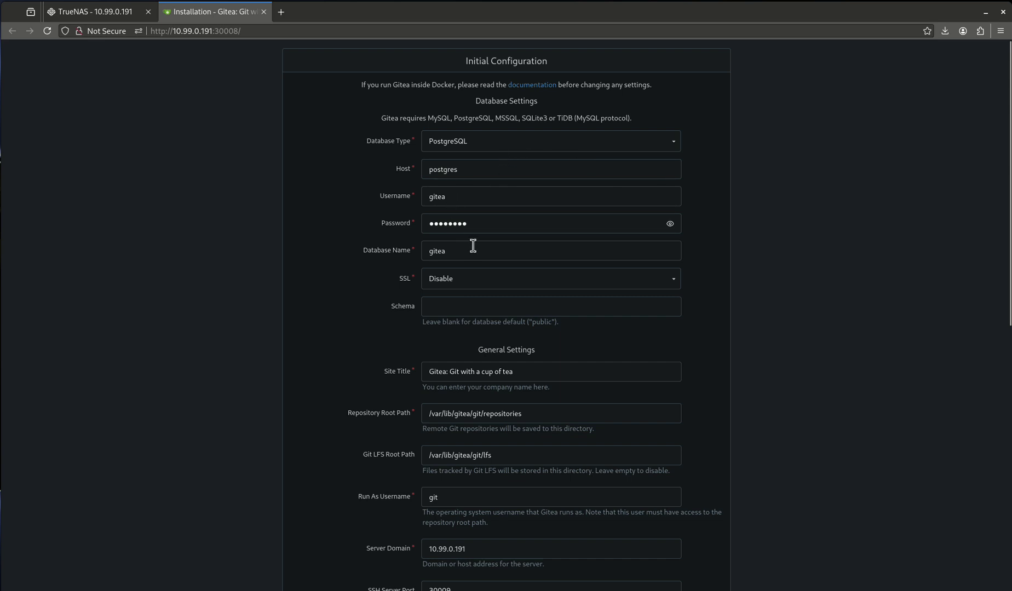
- Accept the prefilled PostgreSQL and server settings and run Install Gitea
{"action": "scroll", "coordinate": [468, 261], "scroll_direction": "down", "scroll_amount": 5}
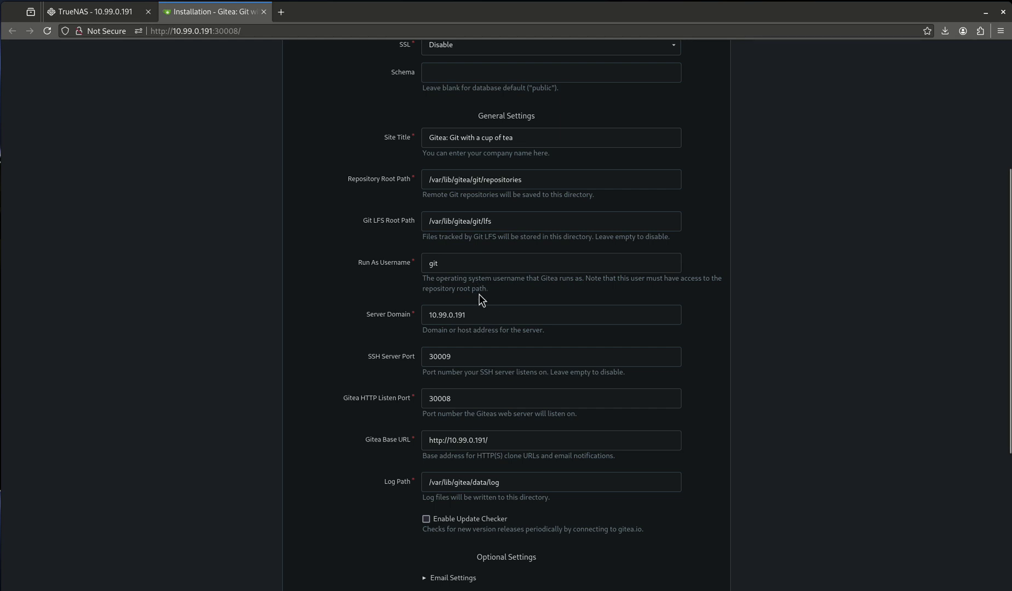
{"action": "scroll", "coordinate": [478, 296], "scroll_direction": "down", "scroll_amount": 3}
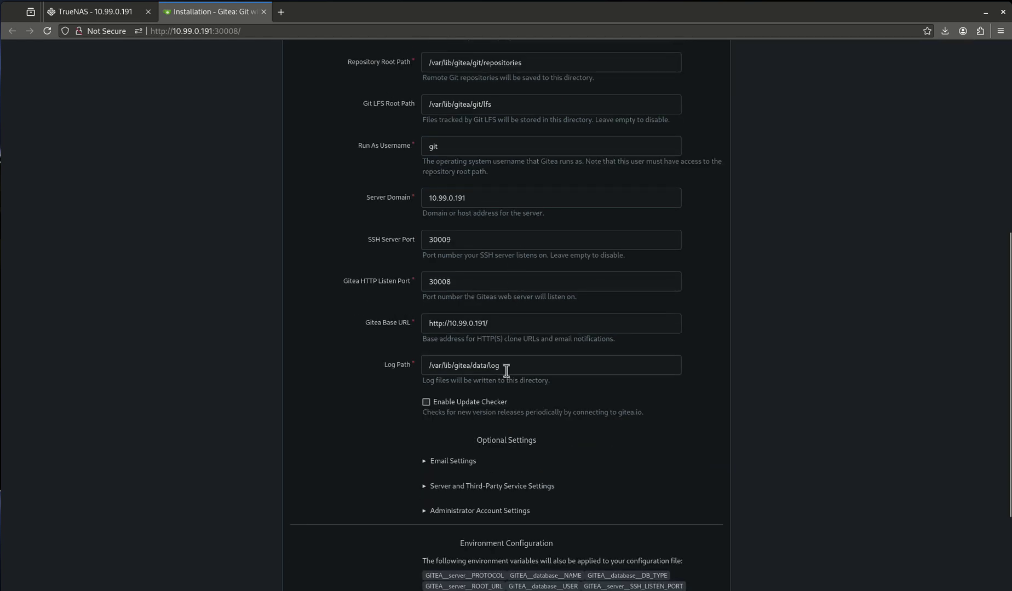
{"action": "scroll", "coordinate": [508, 377], "scroll_direction": "down", "scroll_amount": 3}
{"action": "left_click", "coordinate": [516, 507]}
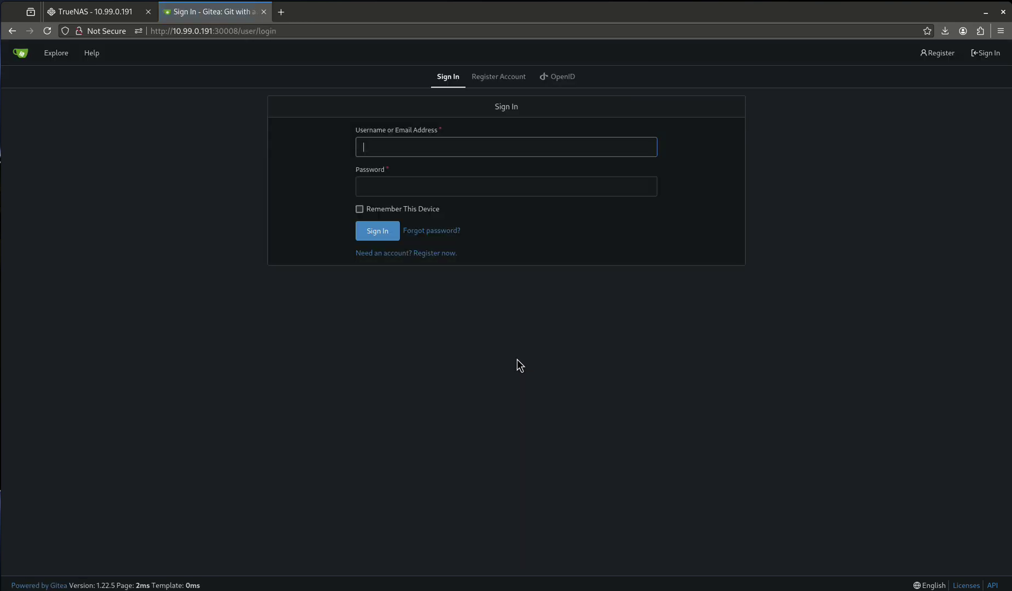
- Attempt to sign in with username gitea and a password
{"action": "type", "text": "gitea"}
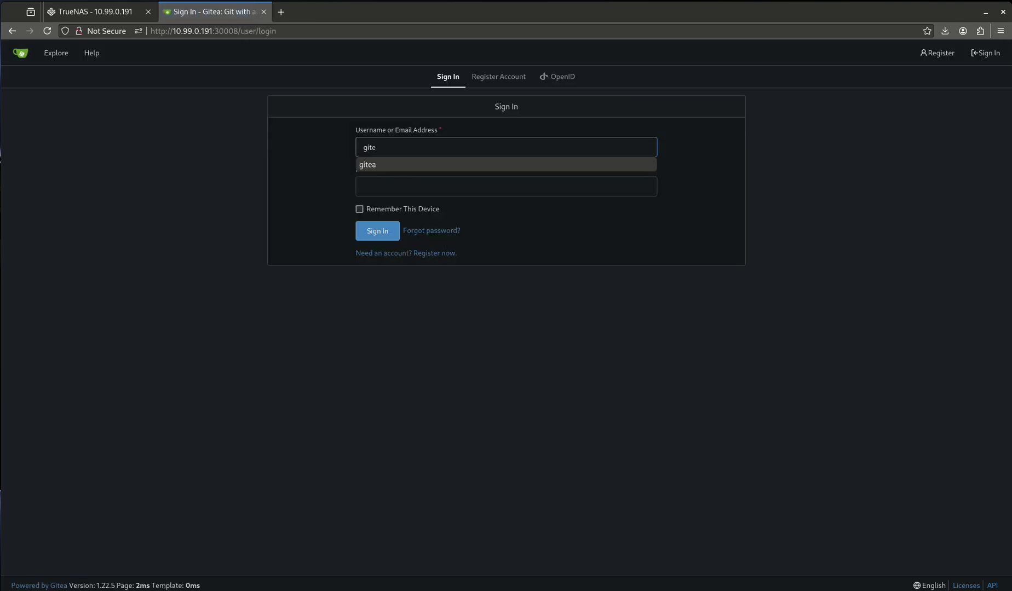
{"action": "key", "text": "Tab"}
{"action": "type", "text": "********"}
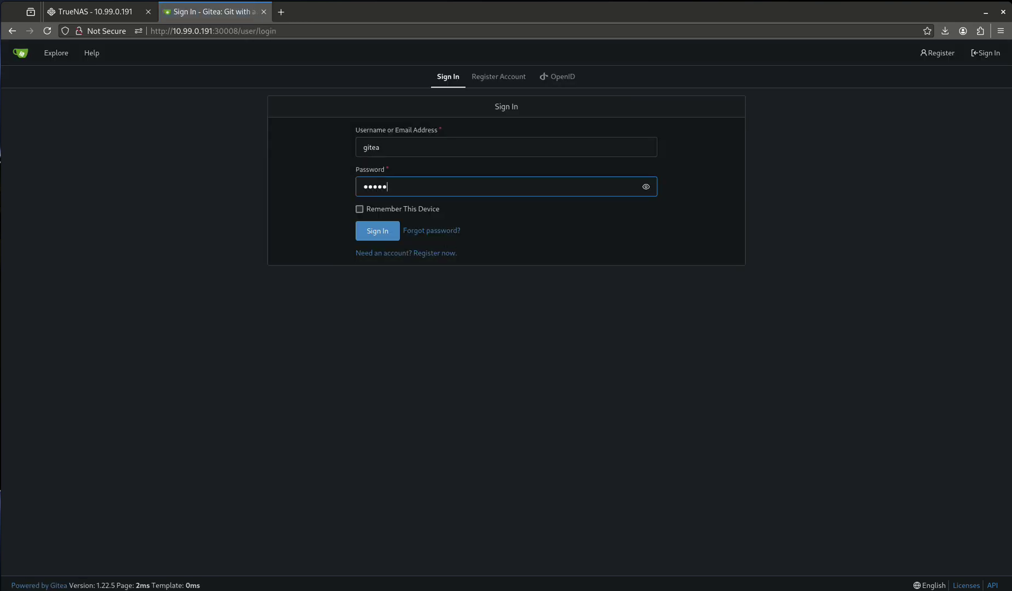
{"action": "key", "text": "Return"}
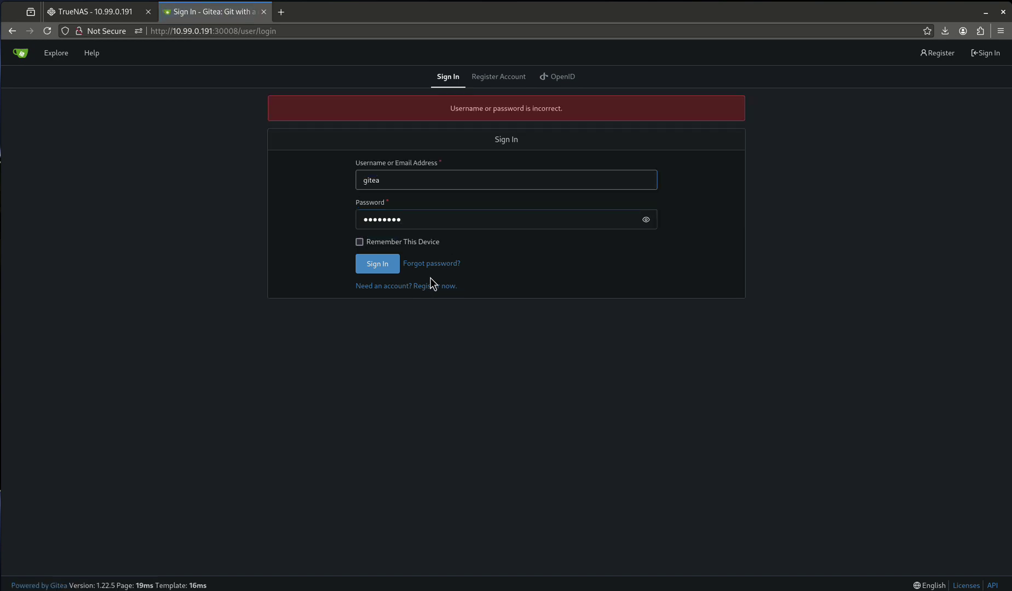
- Register a new account with a username, e-mail address and matching password
{"action": "left_click", "coordinate": [497, 80]}
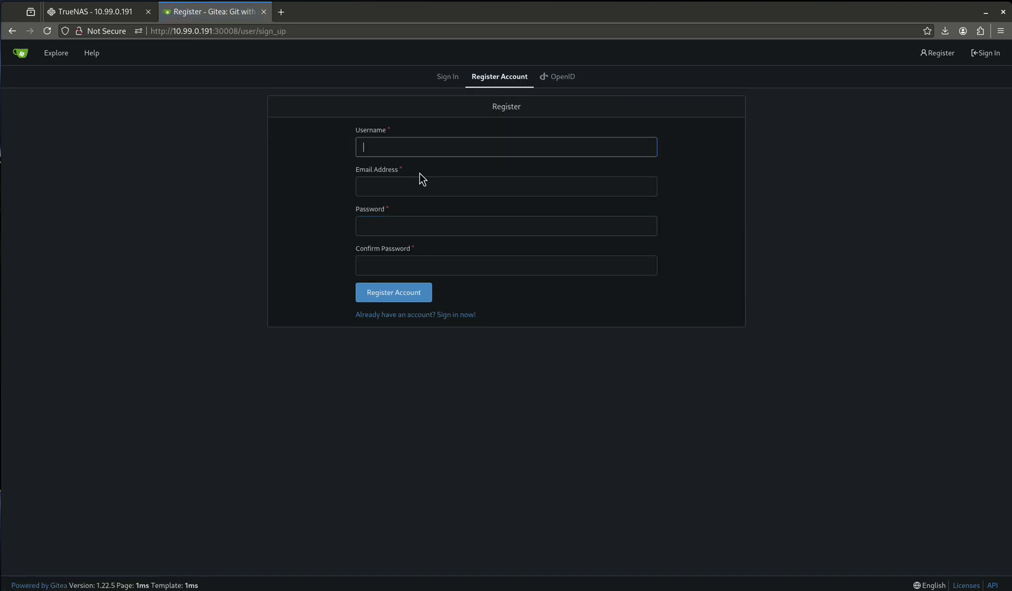
{"action": "type", "text": "g"}
{"action": "key", "text": "Escape"}
{"action": "key", "text": "BackSpace"}
{"action": "type", "text": "username"}
{"action": "key", "text": "Tab"}
{"action": "type", "text": "u"}
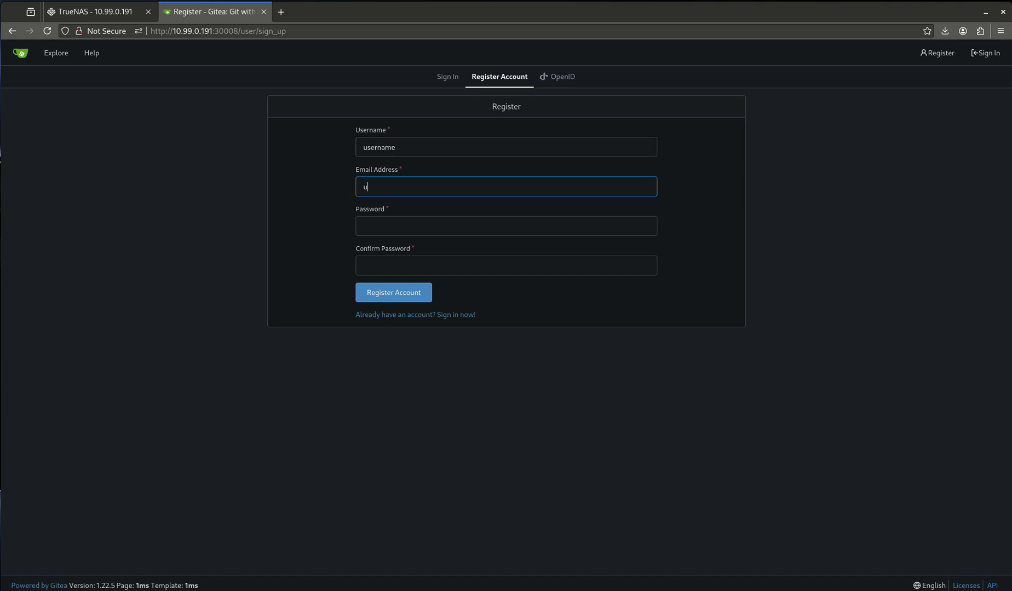
{"action": "type", "text": "ser@user.c"}
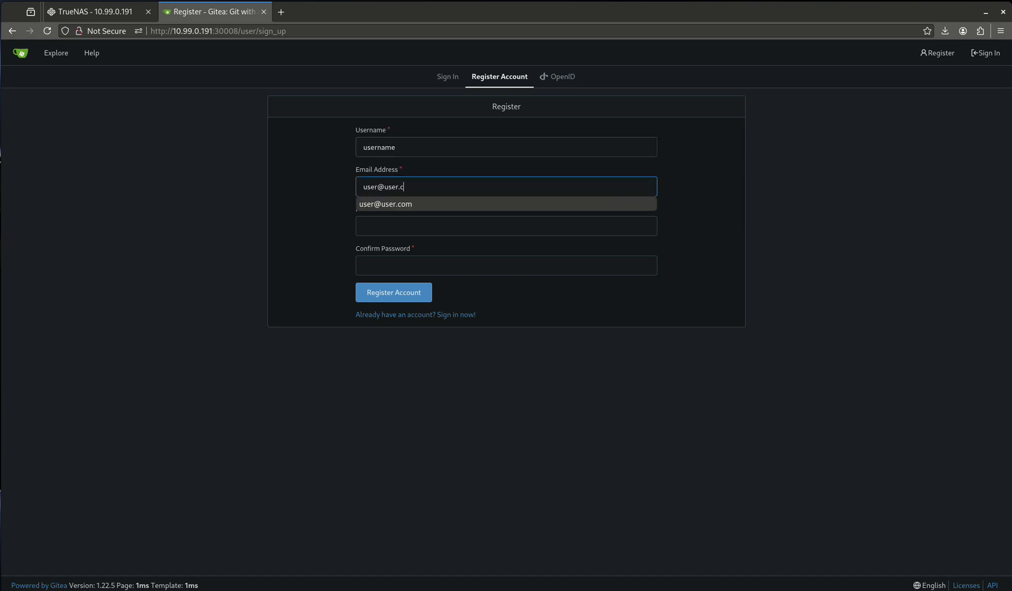
{"action": "type", "text": "om"}
{"action": "key", "text": "Tab"}
{"action": "type", "text": "password"}
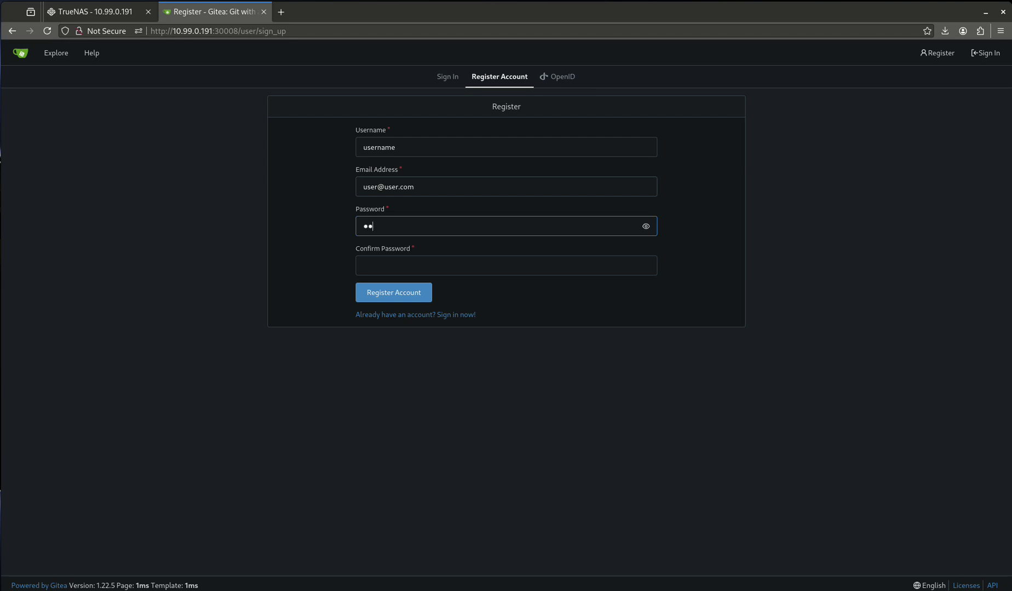
{"action": "key", "text": "Tab"}
{"action": "type", "text": "passwo"}
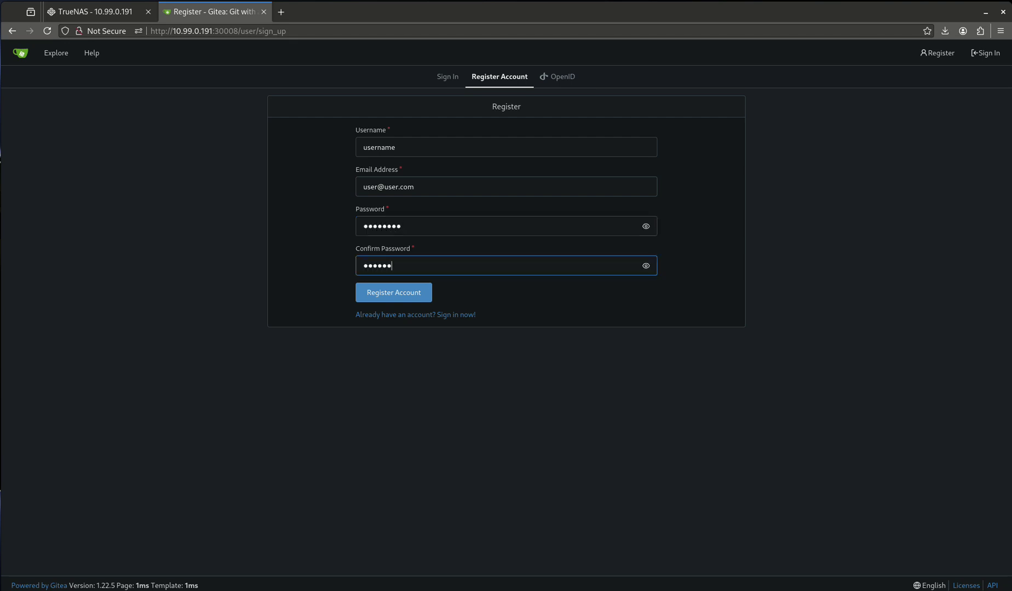
{"action": "type", "text": "rd"}
{"action": "left_click", "coordinate": [390, 292]}
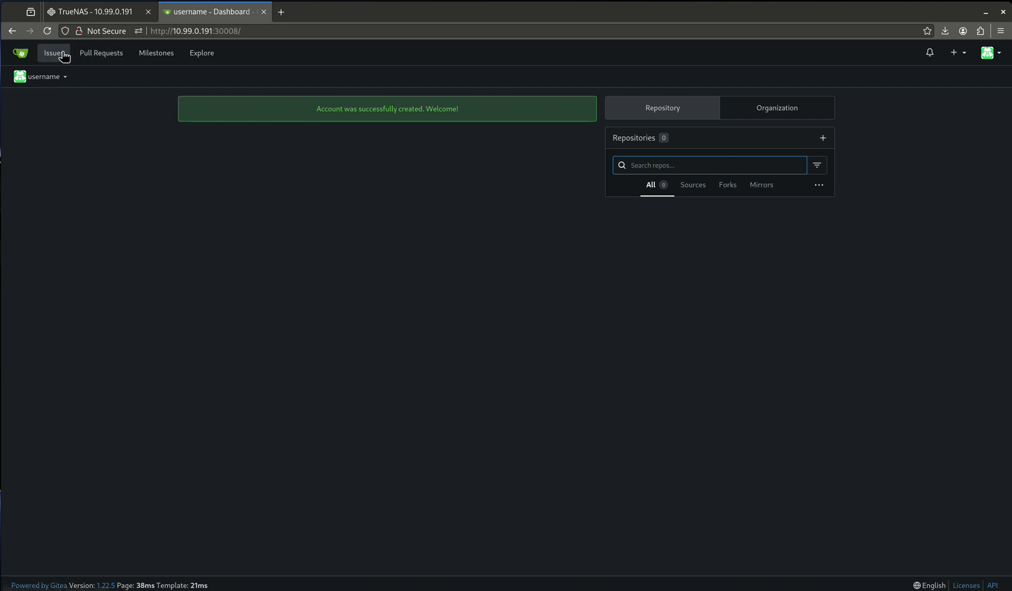
- Browse the new account's Issues, Pull Requests, Milestones and Explore pages, then go back to Issues
{"action": "left_click", "coordinate": [57, 54]}
{"action": "left_click", "coordinate": [109, 61]}
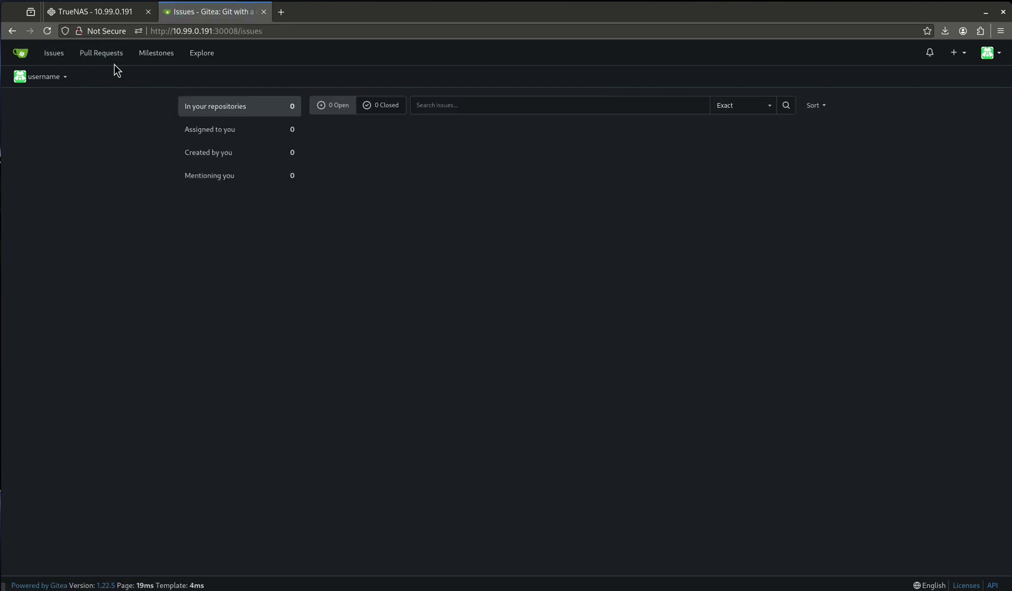
{"action": "left_click", "coordinate": [155, 58]}
{"action": "left_click", "coordinate": [200, 57]}
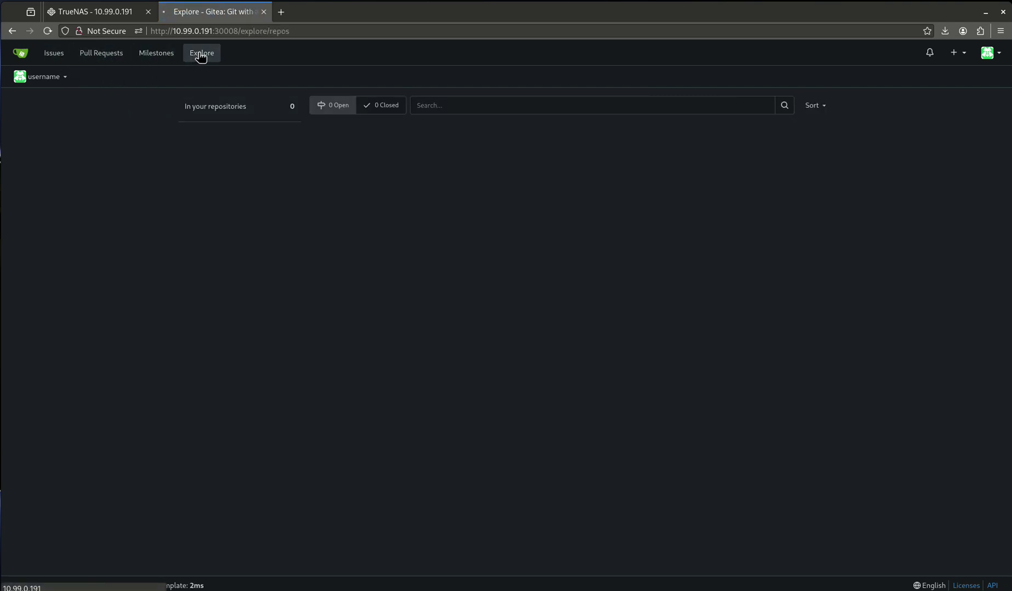
{"action": "left_click", "coordinate": [54, 54]}
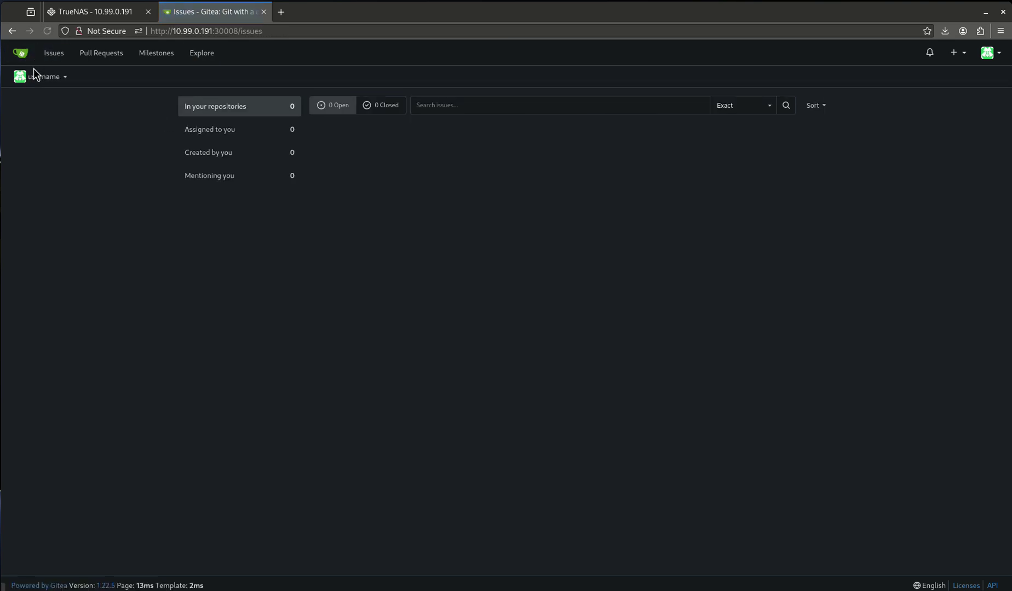
- Check the dashboard context switcher, Pull Requests page and account menu, then settle on Issues
{"action": "left_click", "coordinate": [40, 75]}
{"action": "left_click", "coordinate": [40, 75]}
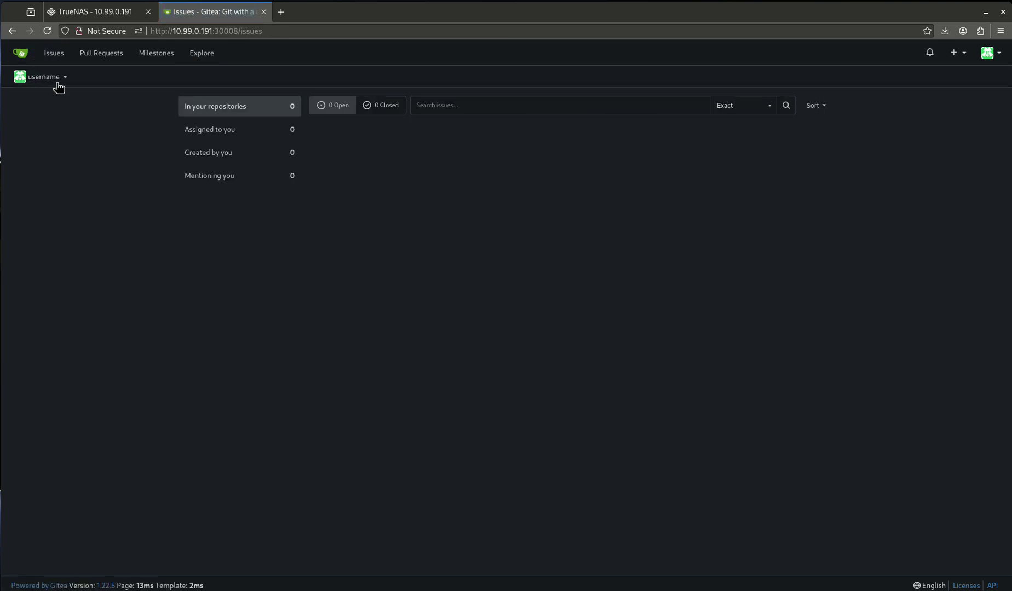
{"action": "left_click", "coordinate": [90, 57]}
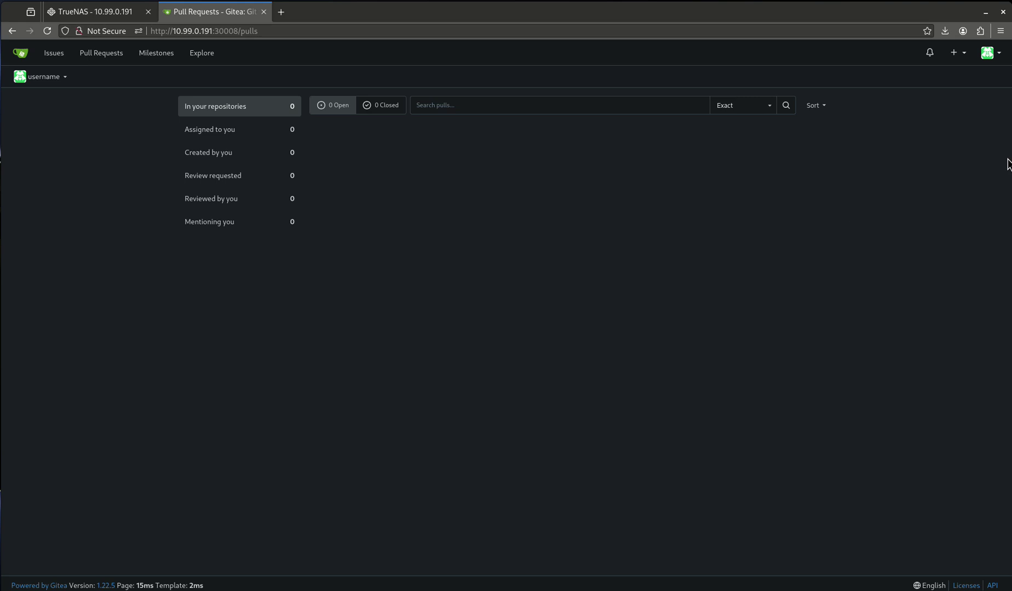
{"action": "left_click", "coordinate": [989, 53]}
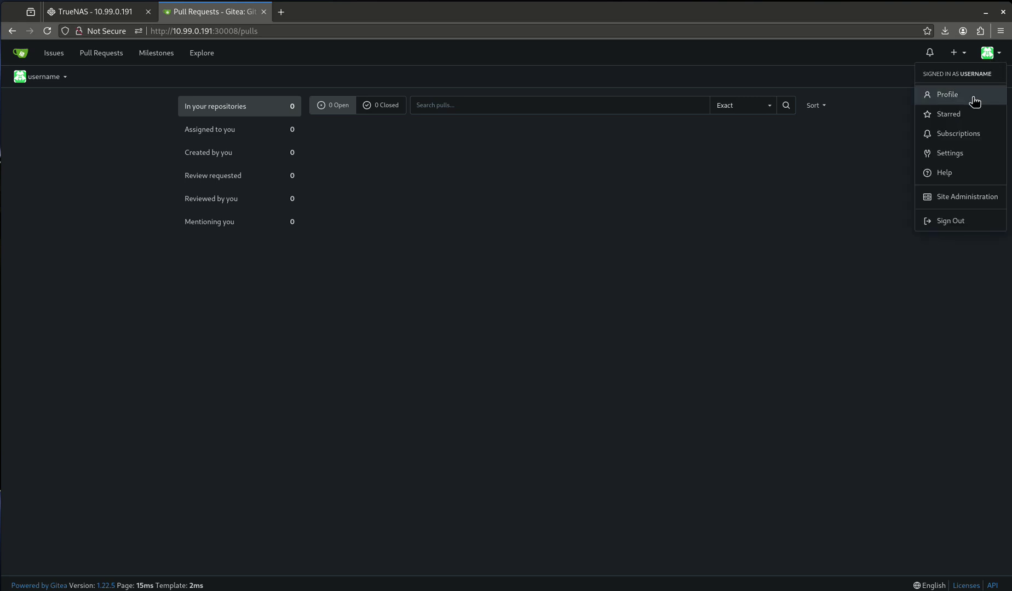
{"action": "left_click", "coordinate": [933, 256]}
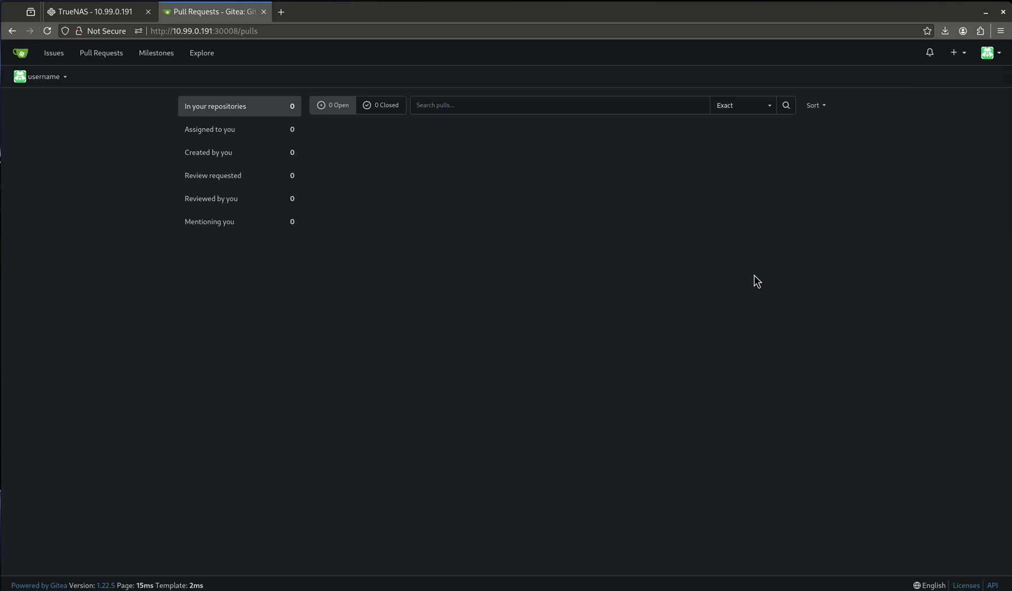
{"action": "left_click", "coordinate": [54, 52]}
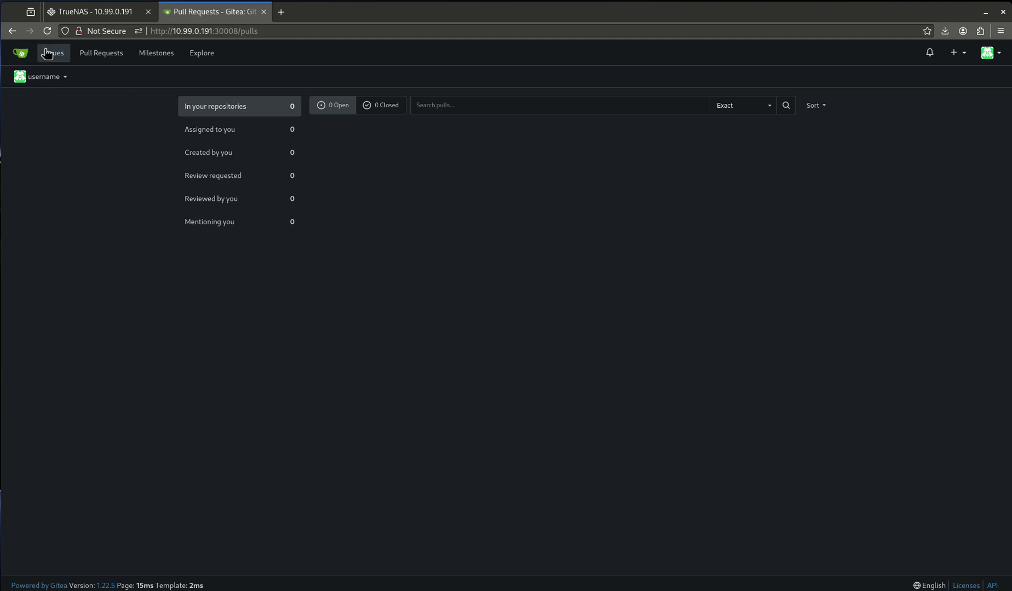